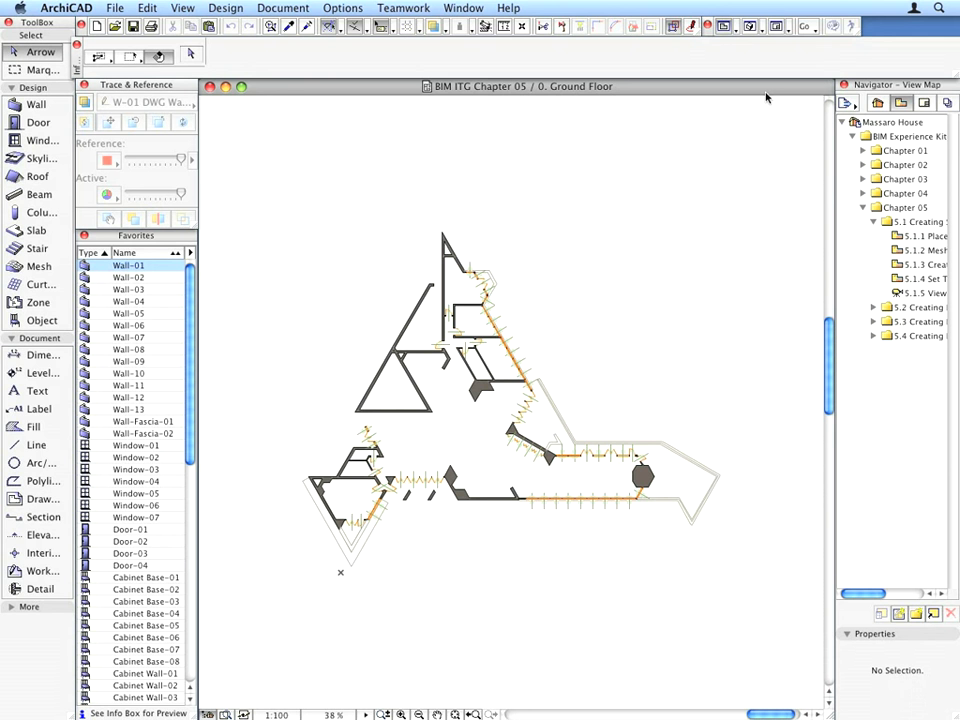
Open the 5.1.1 Place Terrain DWG view and start a new independent worksheet
left_click(930, 238)
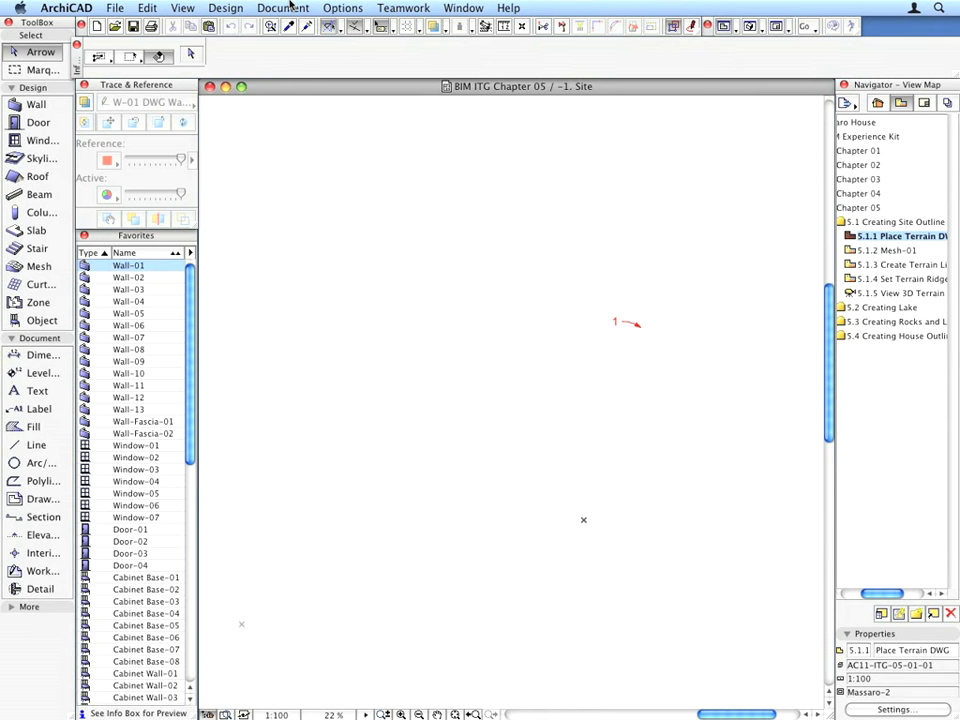
left_click(285, 8)
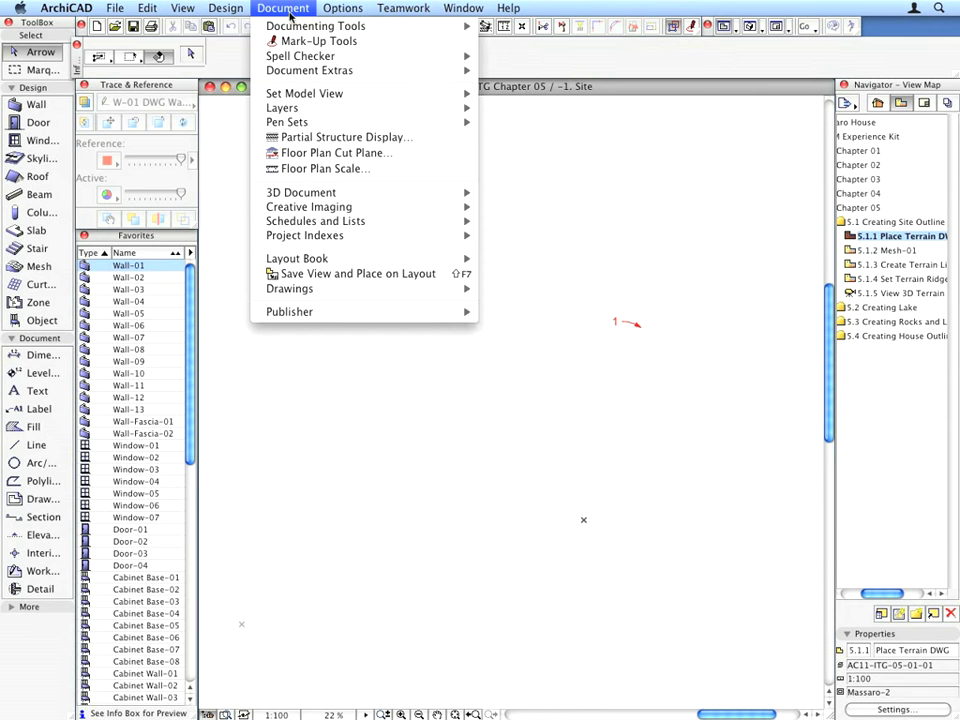
mouse_move(330, 26)
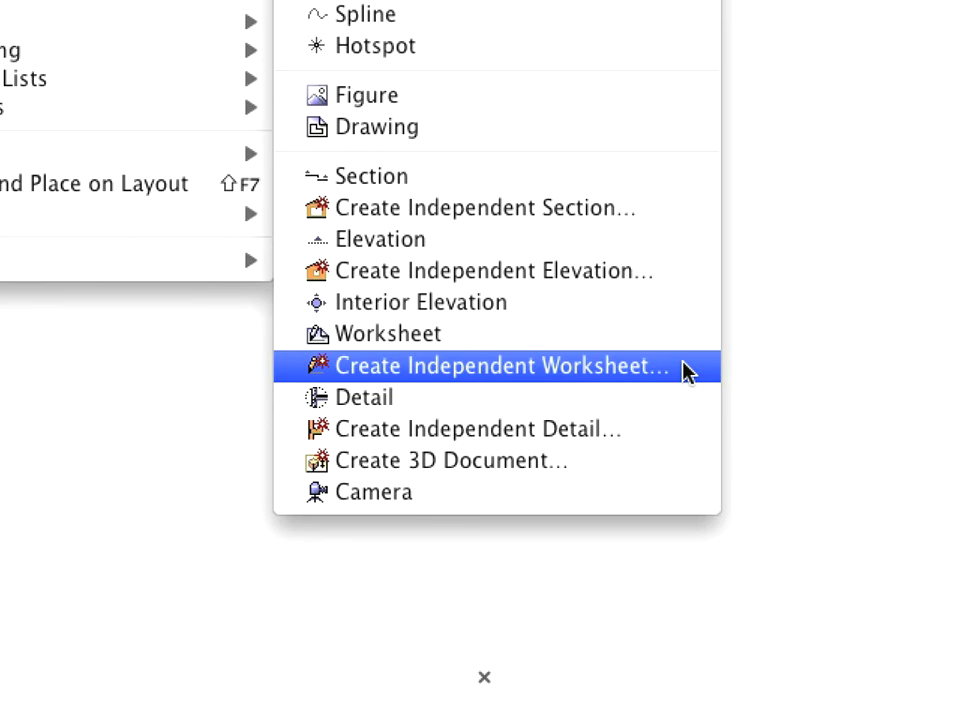
left_click(685, 370)
Set the worksheet's reference ID to W-02 and name it 'DWG Terrain'
key("Right")
key("BackSpace")
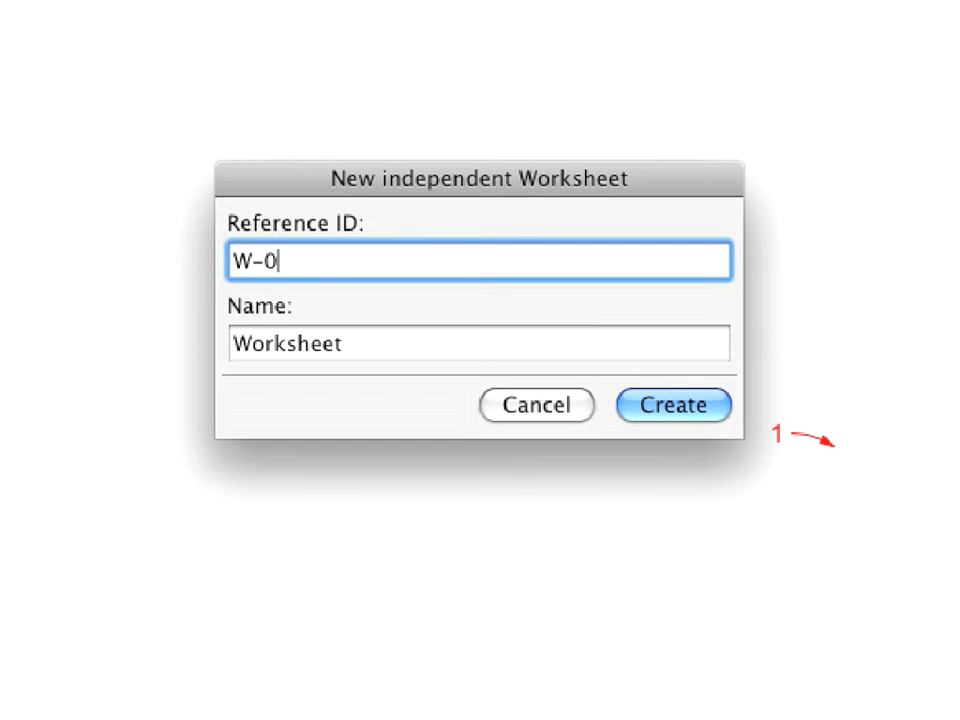
type("2")
key("Tab")
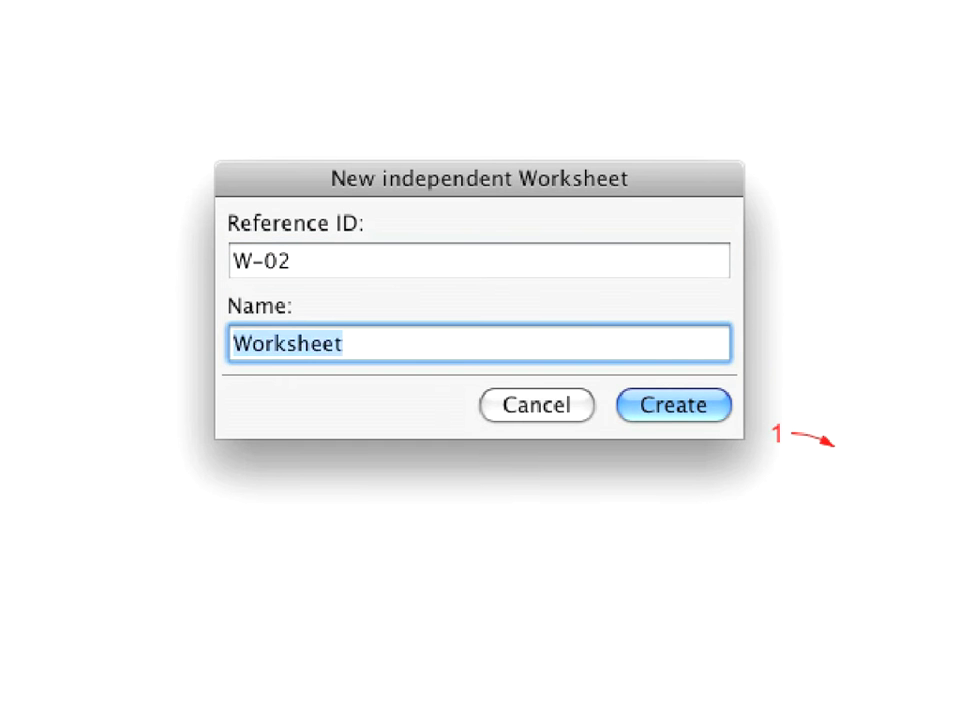
type("DWG Te")
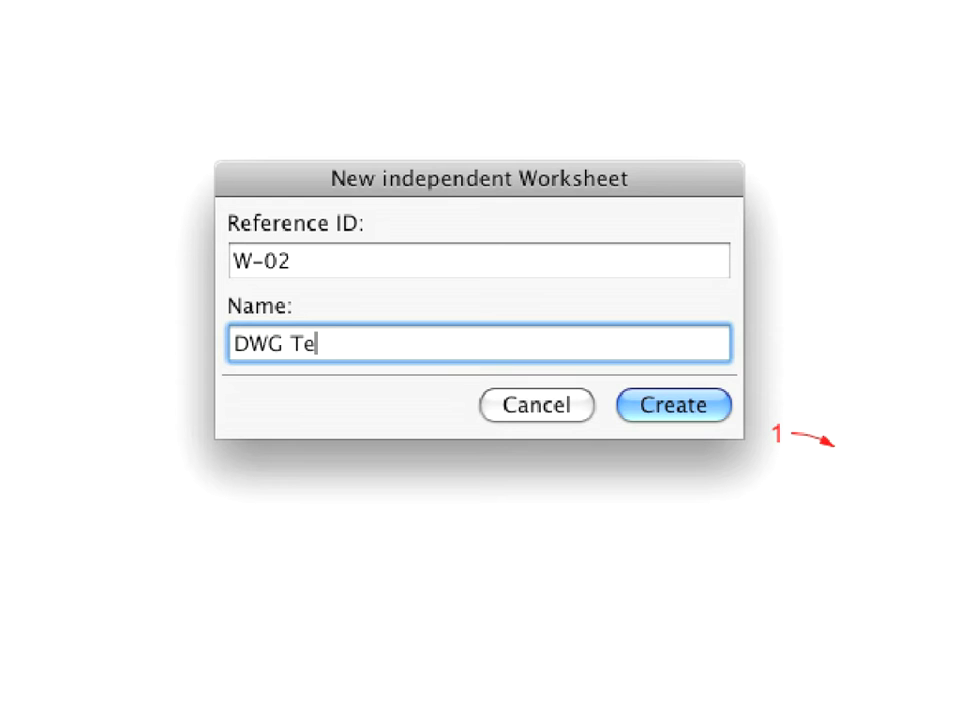
type("rrain")
Create the W-02 DWG Terrain worksheet and open Terrain.dwg as an external drawing
left_click(701, 412)
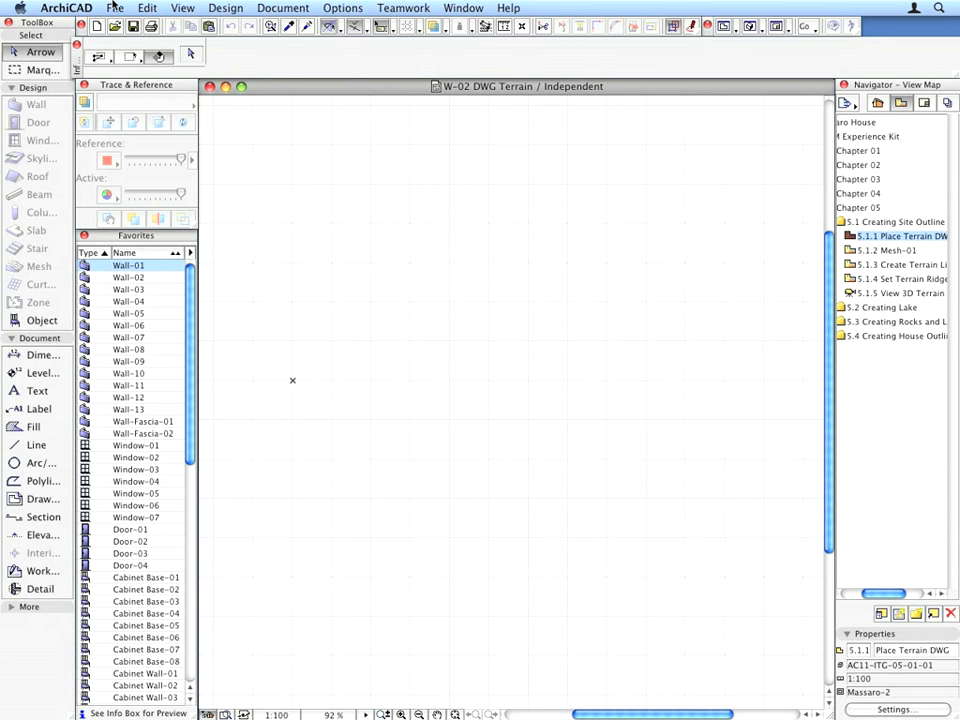
left_click(116, 8)
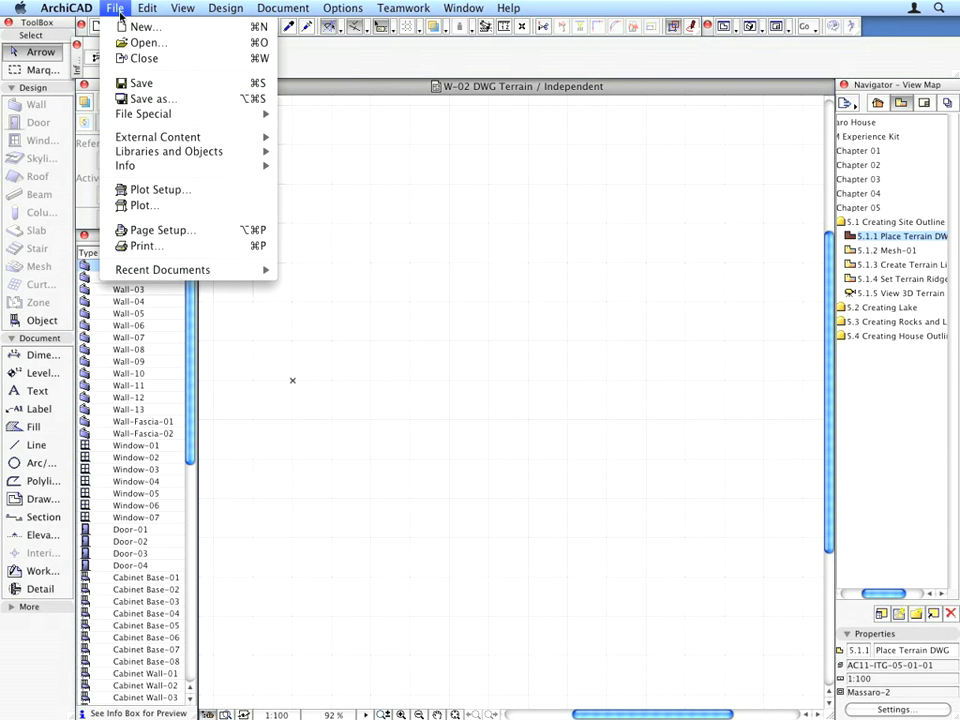
mouse_move(150, 137)
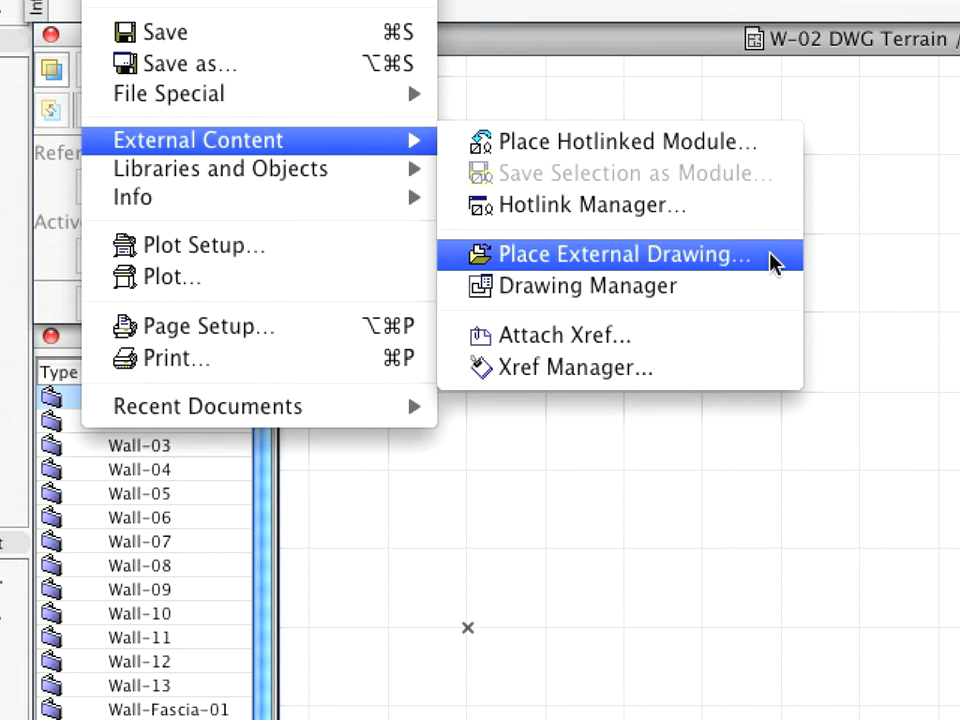
left_click(775, 260)
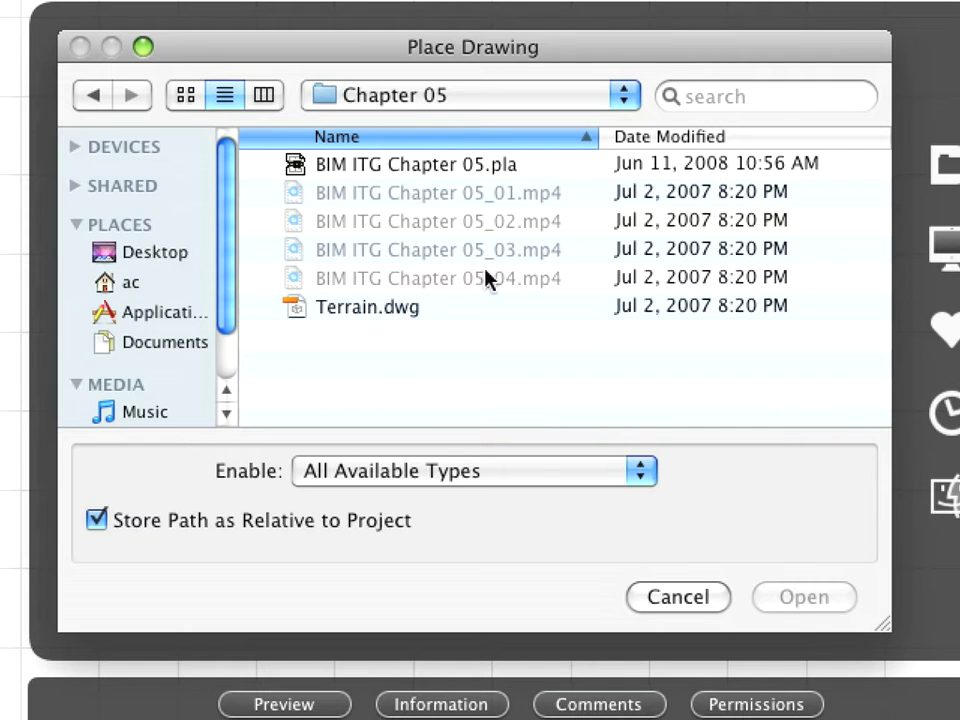
left_click(437, 313)
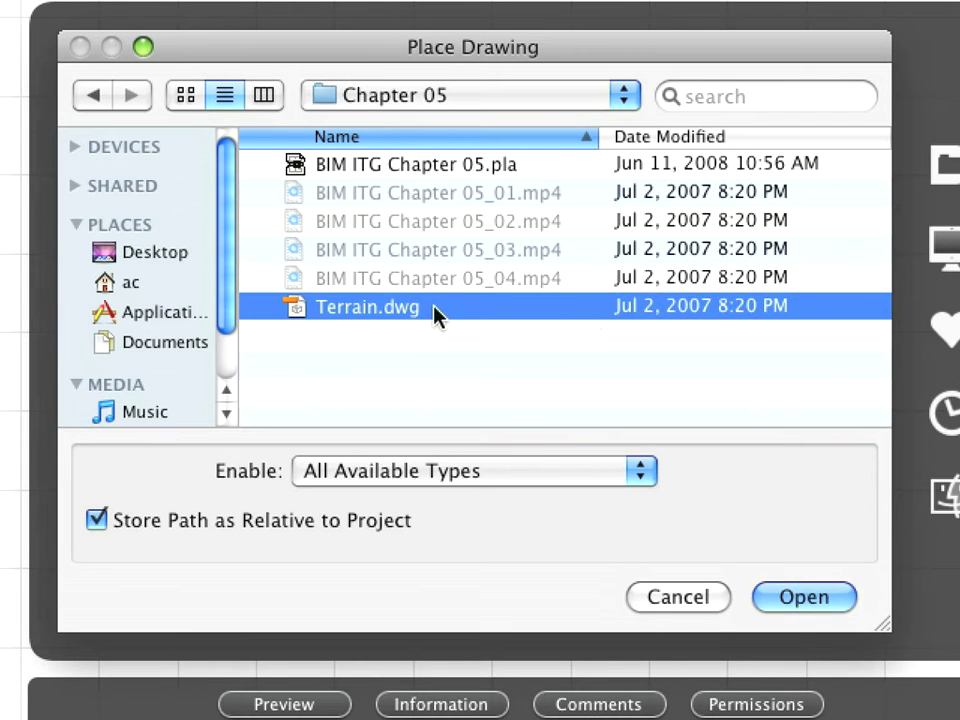
double_click(588, 322)
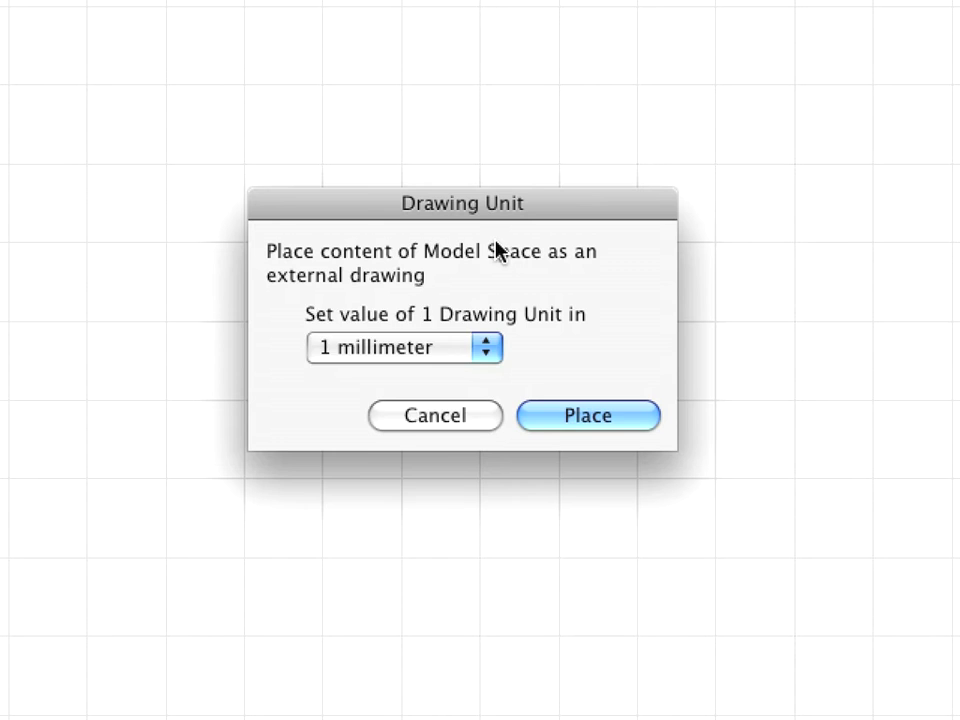
Place Terrain.dwg in 1 millimeter drawing units near the worksheet centre
left_click(464, 347)
left_click(464, 347)
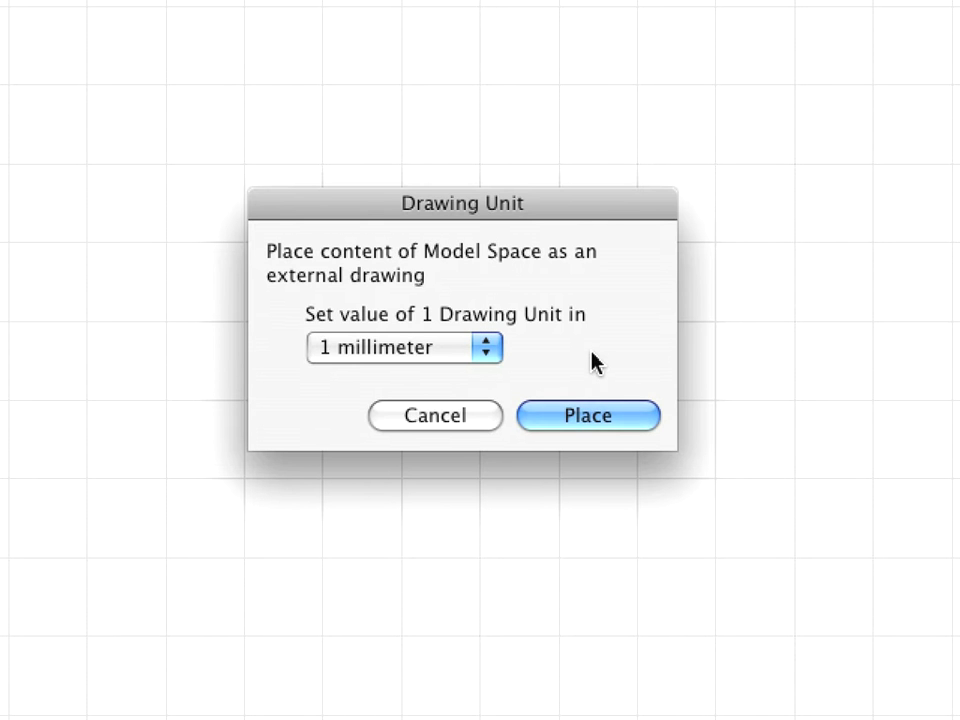
key("Return")
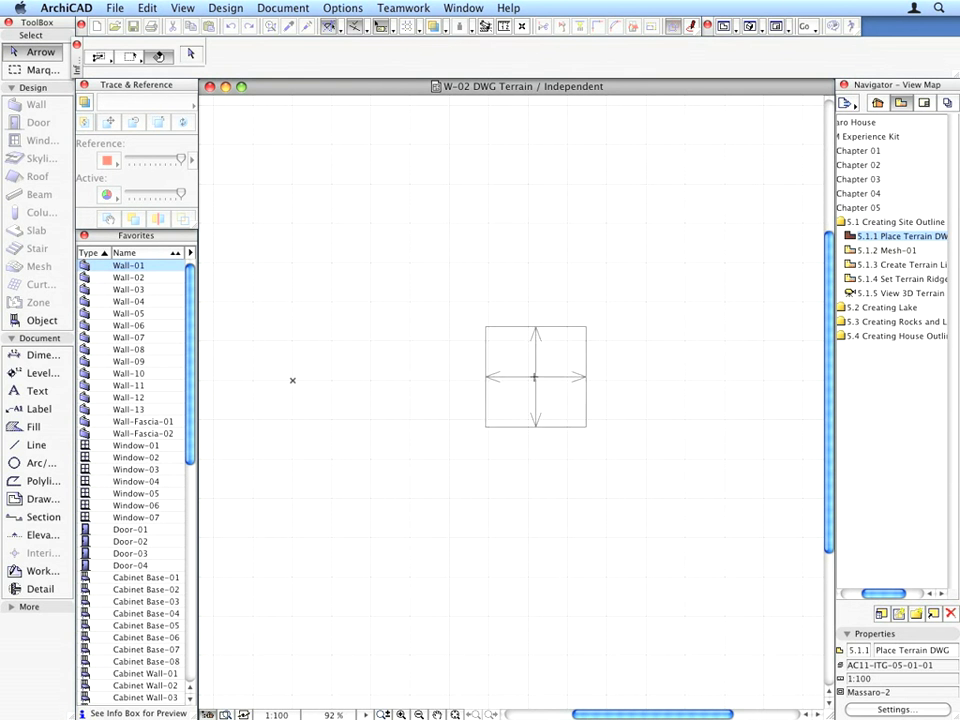
left_click(527, 381)
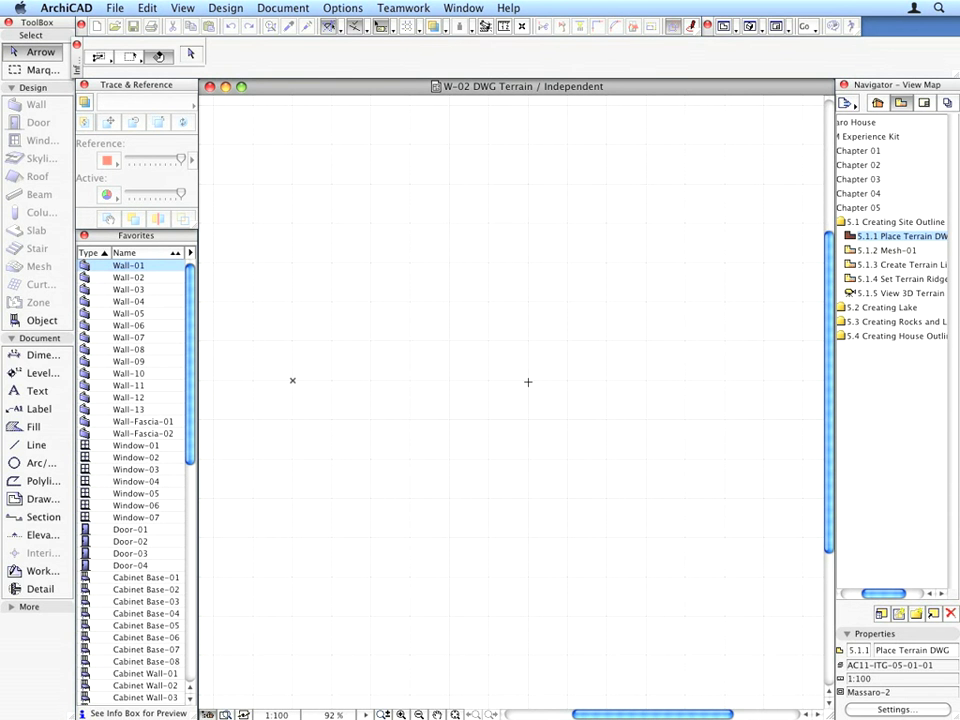
scroll(527, 381, "down", 5)
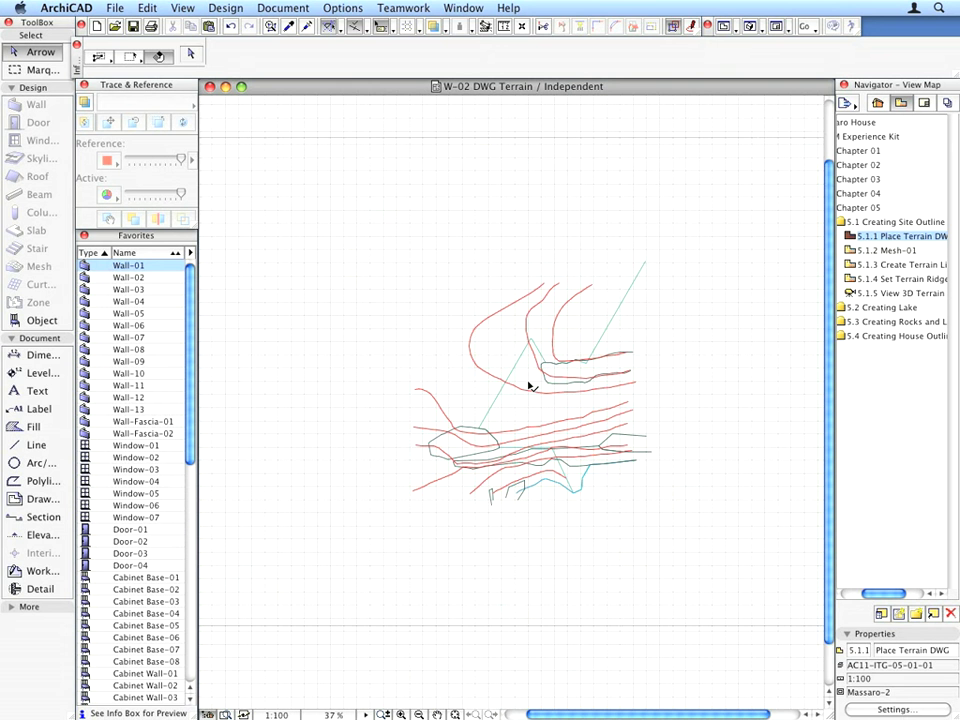
scroll(528, 385, "down", 3)
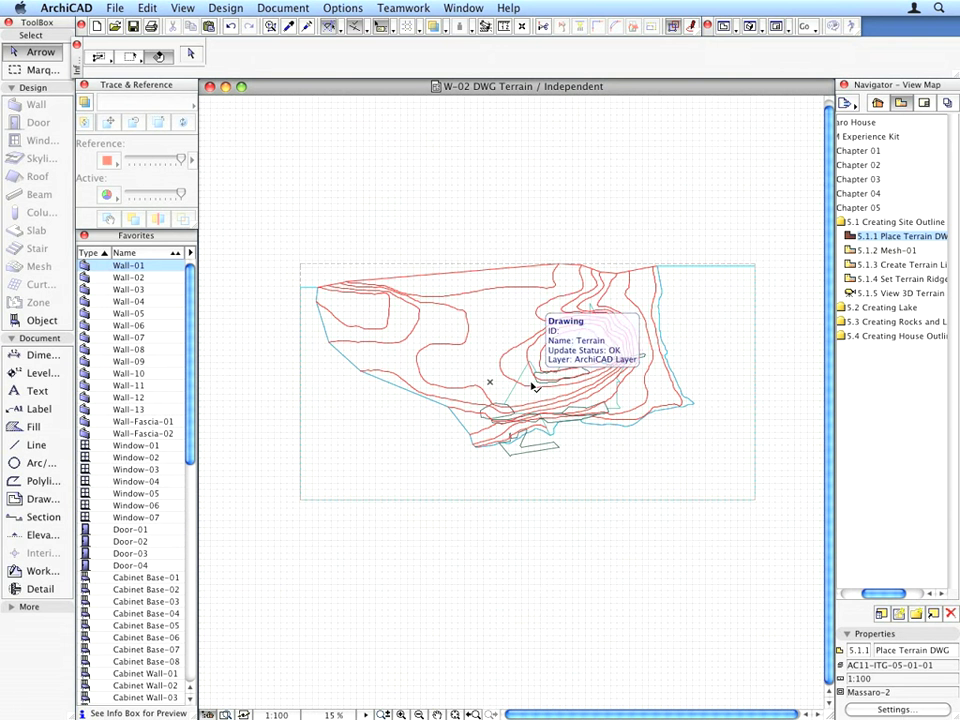
Explode the terrain drawing into the current view keeping drawing primitives only, then deselect
left_click(533, 386)
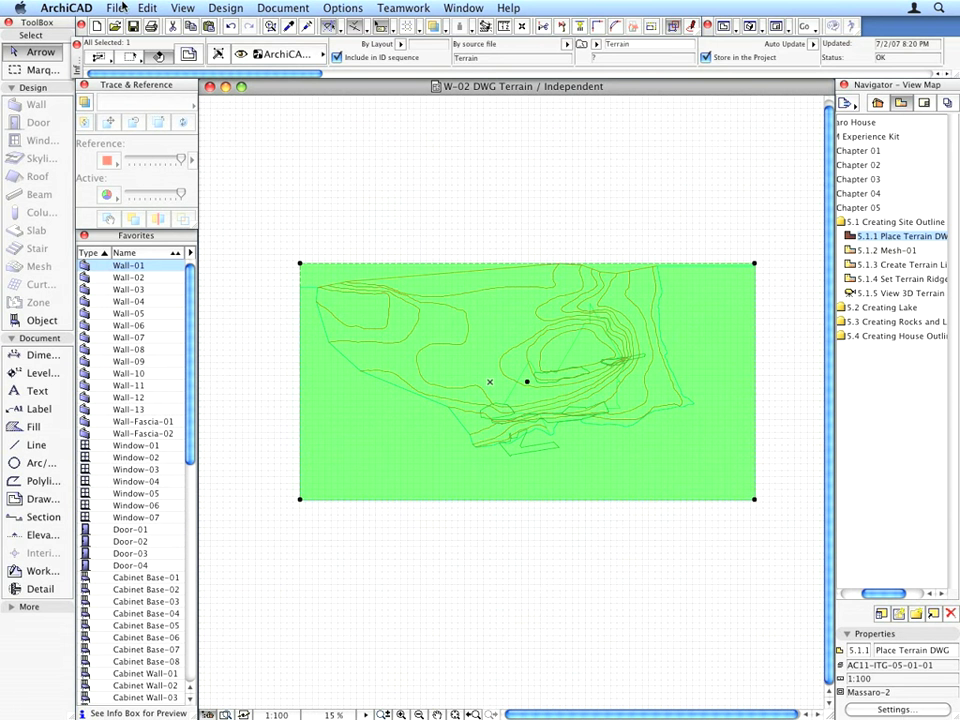
left_click(152, 8)
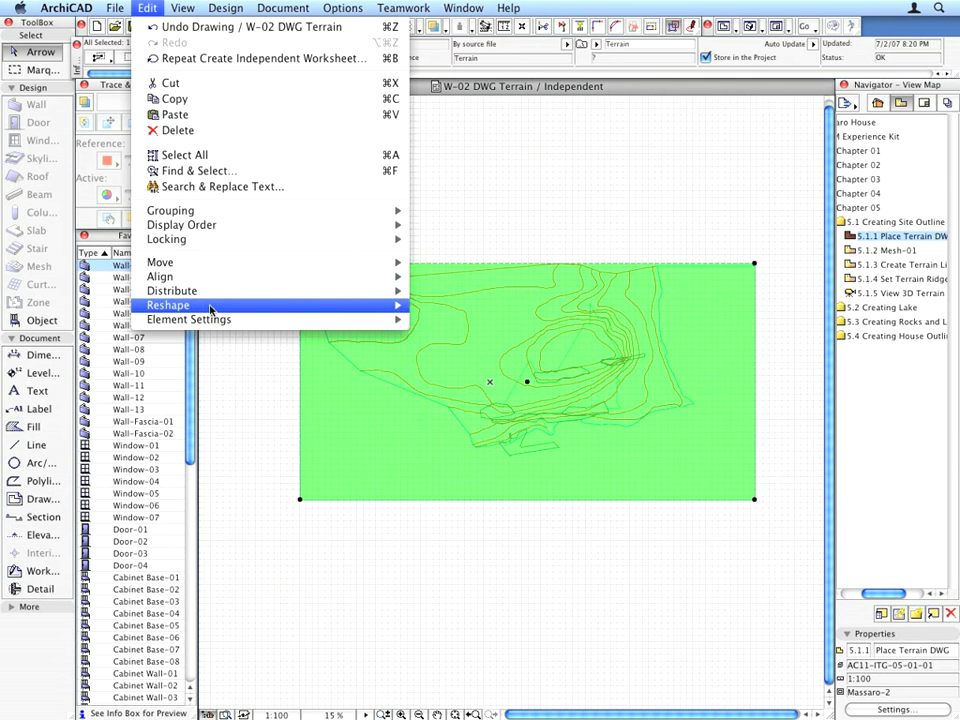
mouse_move(240, 306)
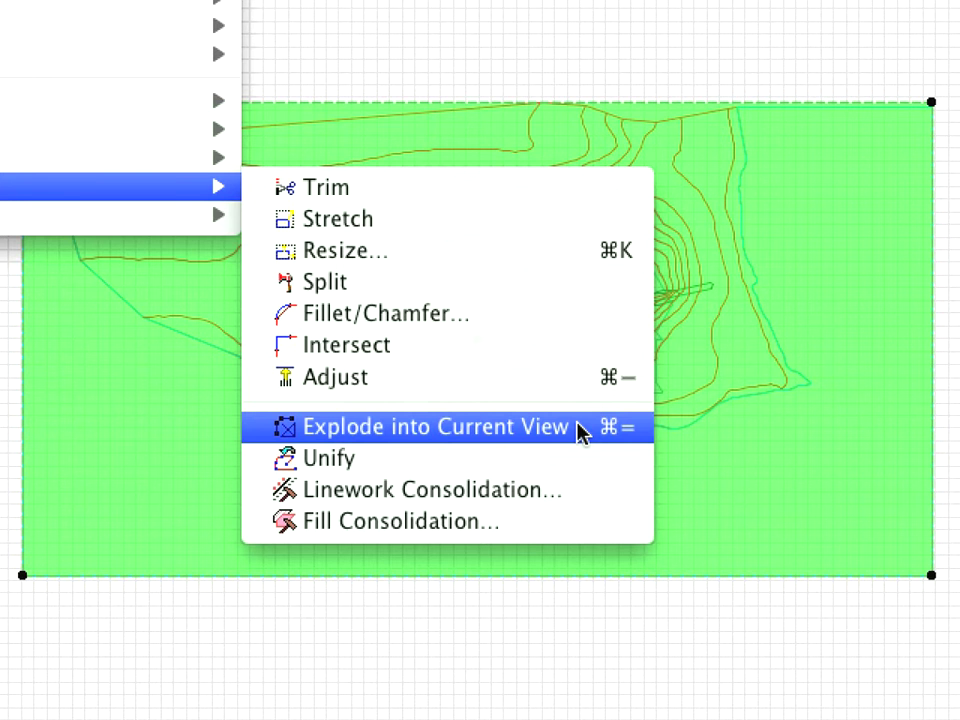
left_click(580, 430)
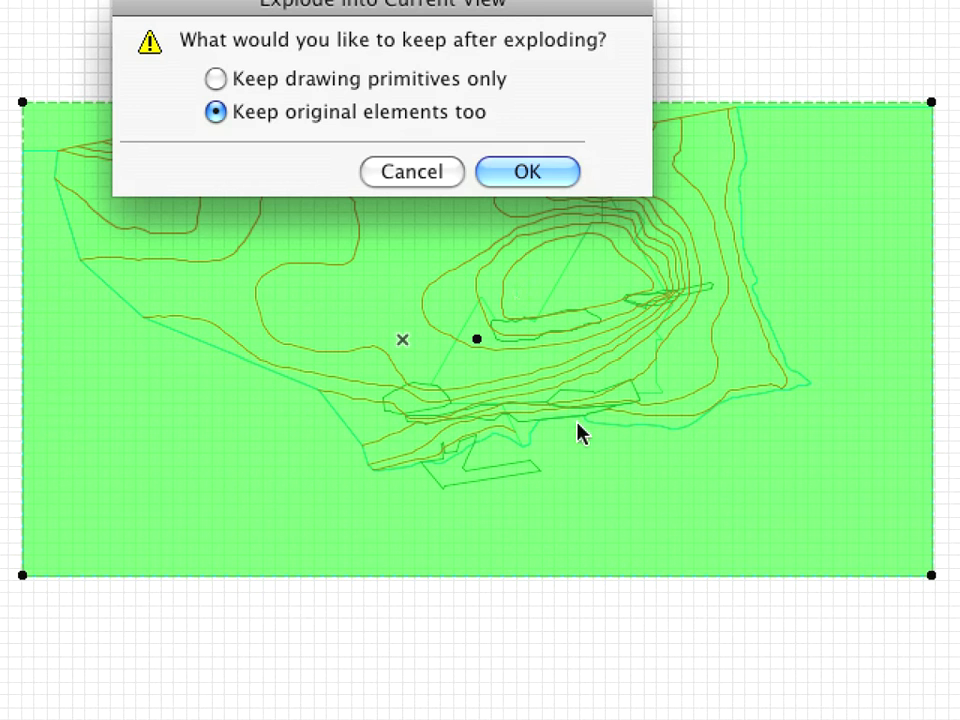
left_click(426, 82)
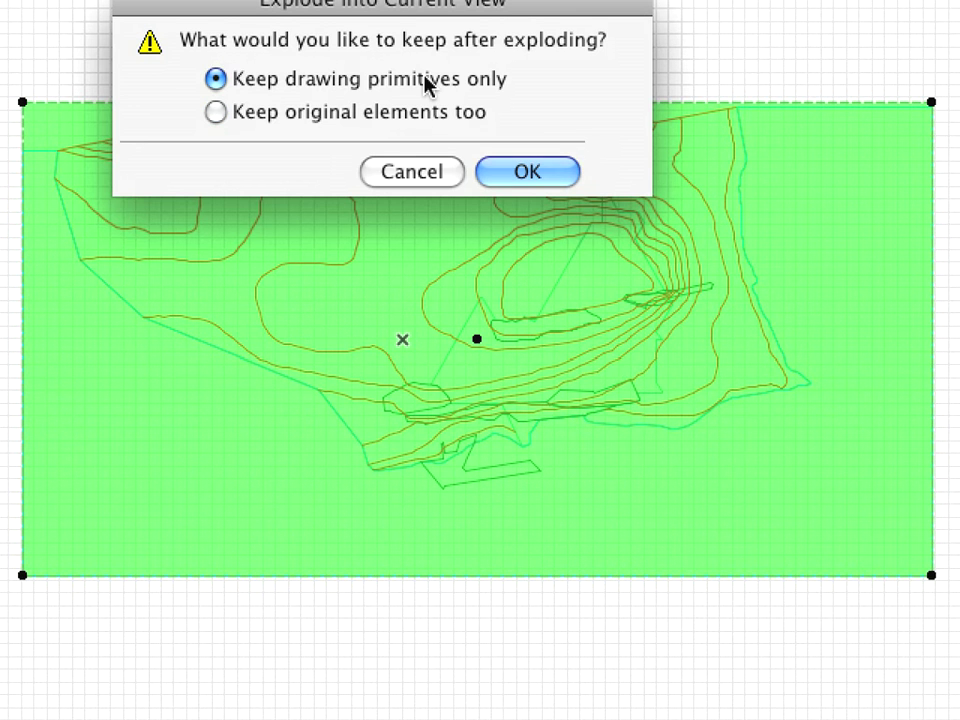
left_click(553, 172)
key("Escape")
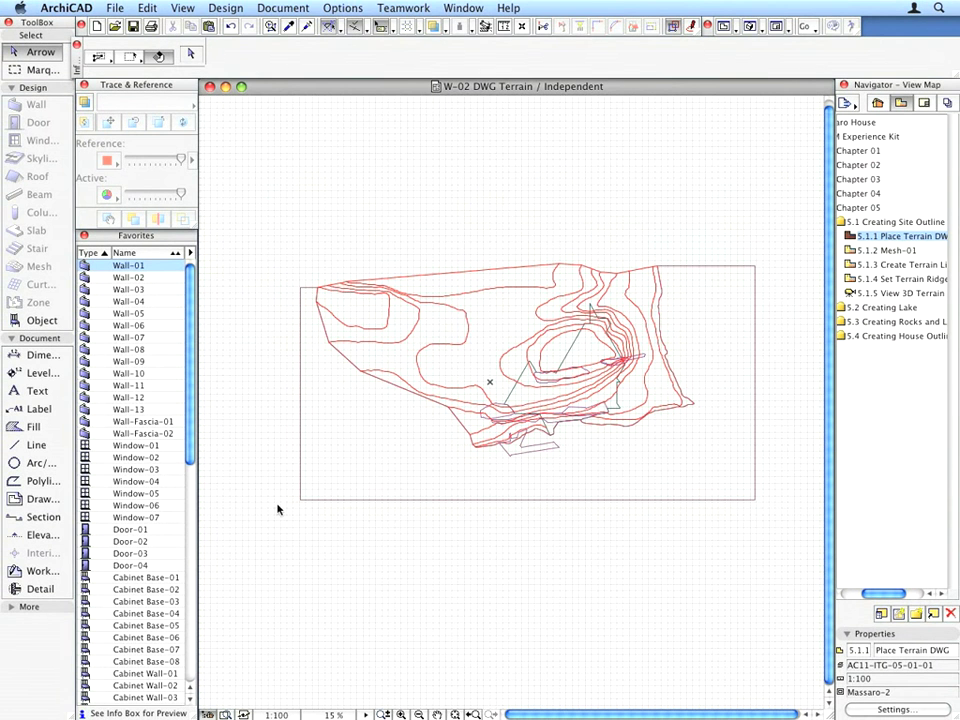
Select all 1850 exploded terrain elements and ungroup them into separate lines
key("super+a")
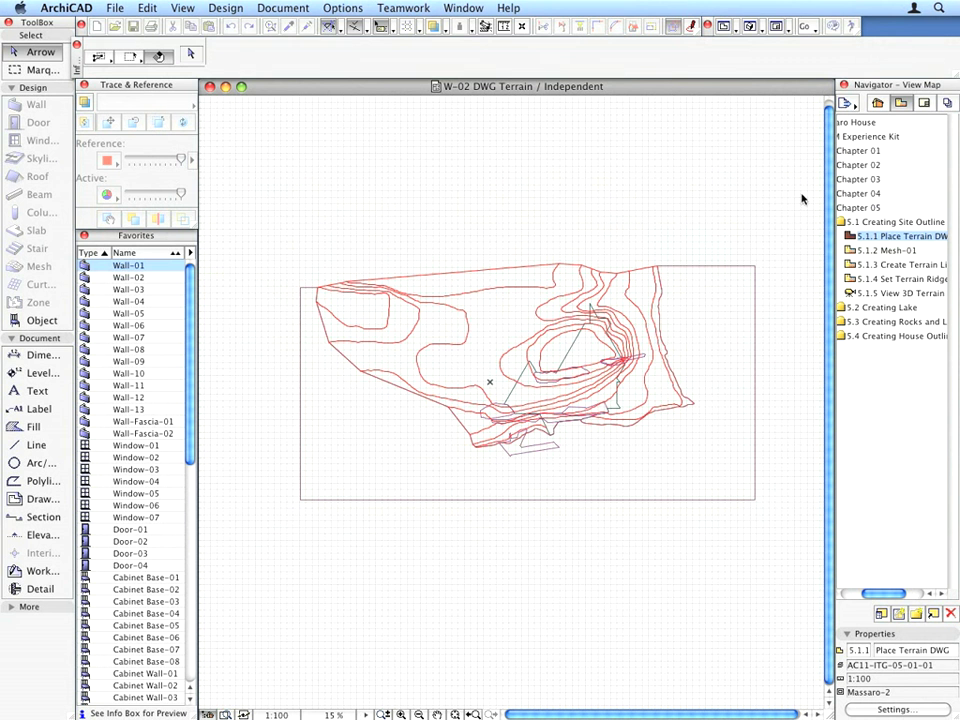
left_click(147, 8)
mouse_move(300, 210)
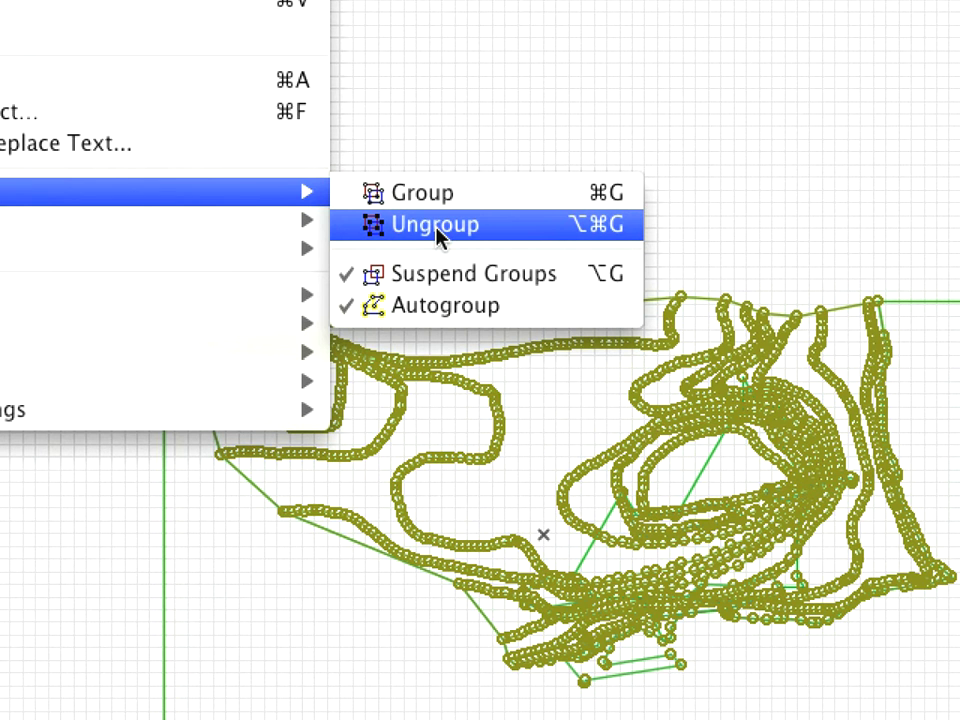
left_click(516, 230)
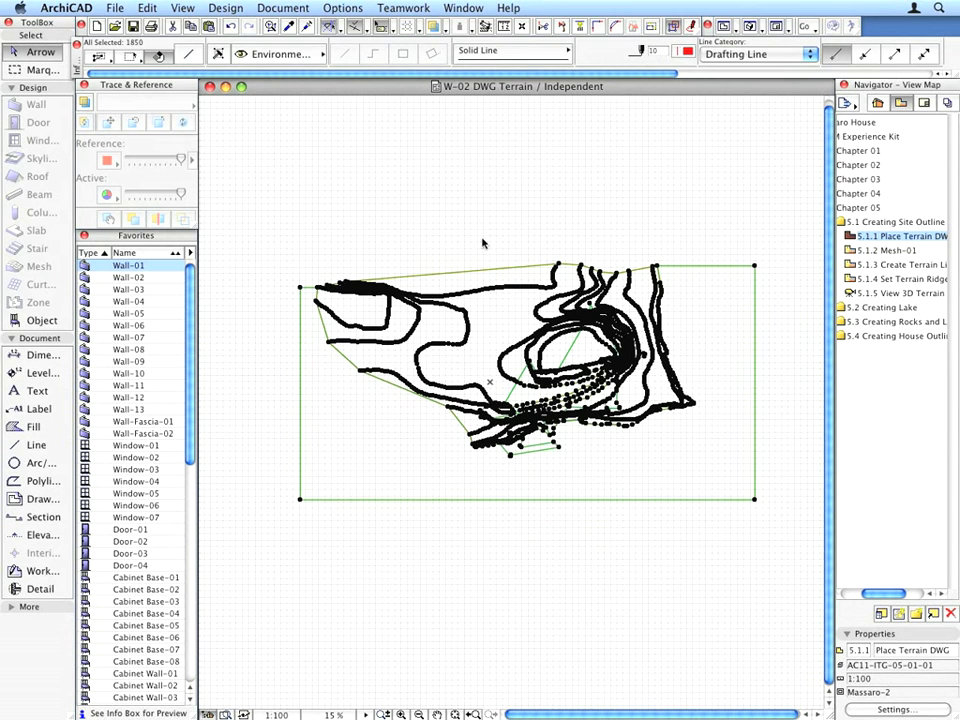
Go to the -1. Site floor plan
left_click(408, 182)
right_click(408, 182)
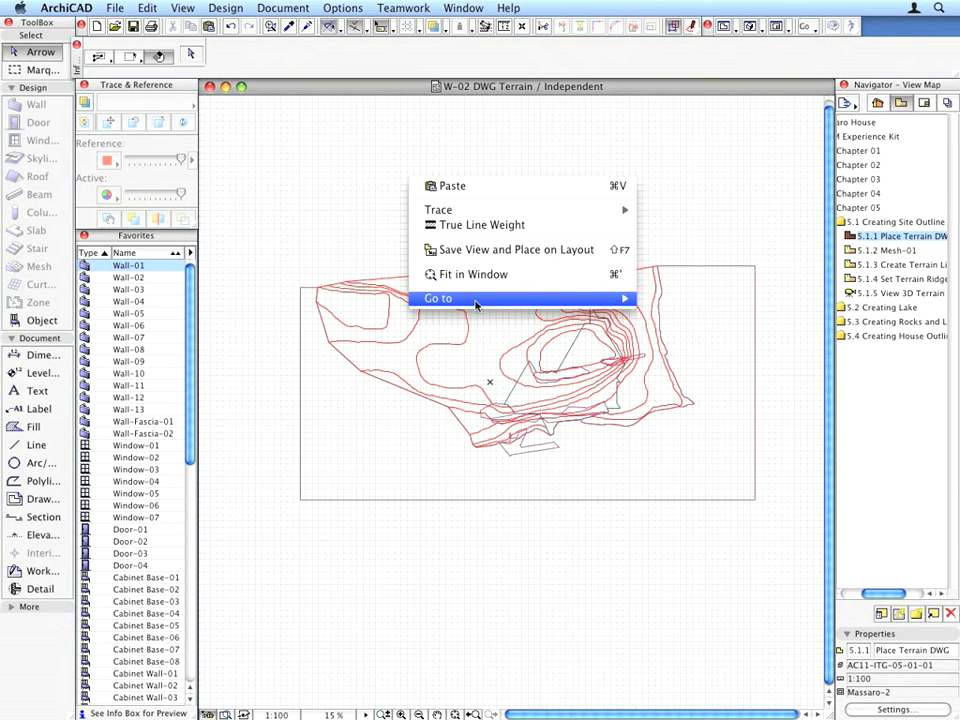
mouse_move(476, 299)
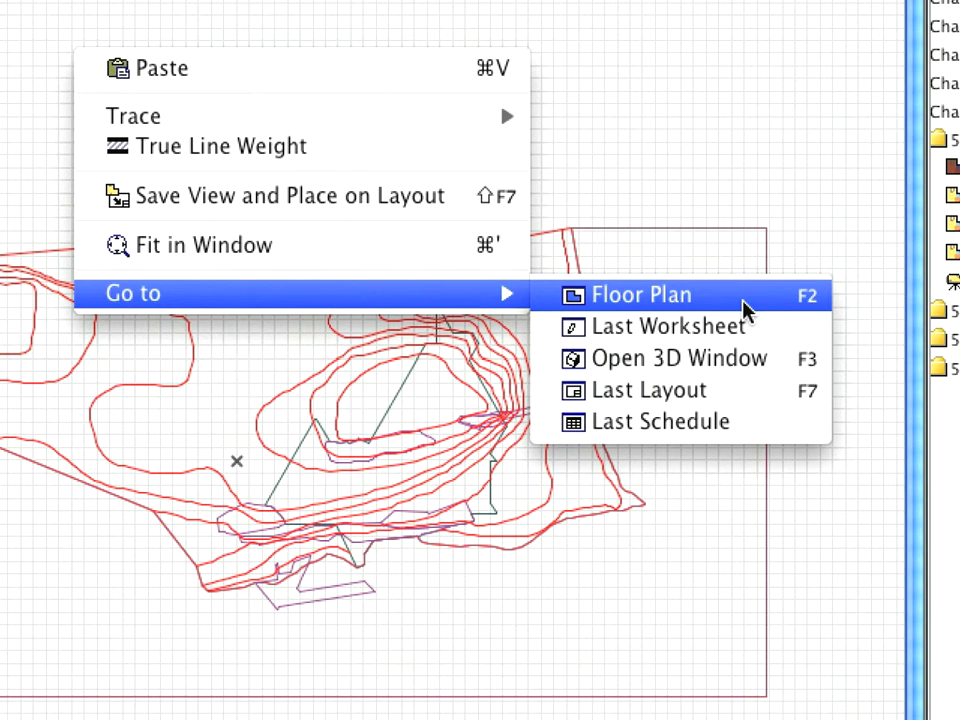
left_click(744, 302)
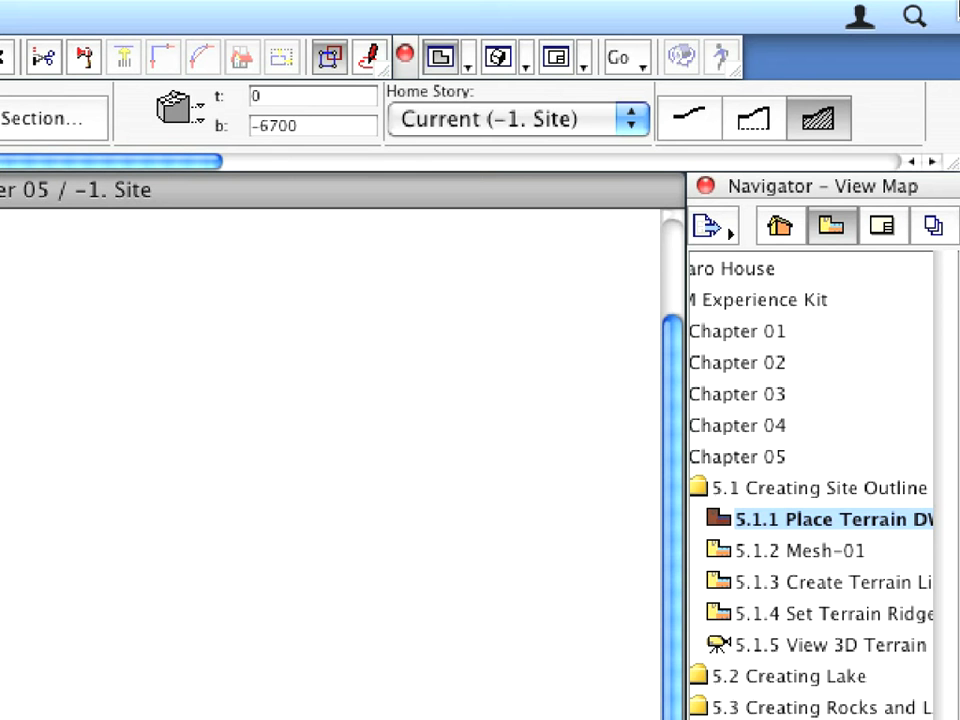
Show the W-02 DWG Terrain worksheet as the red trace reference
left_click(779, 228)
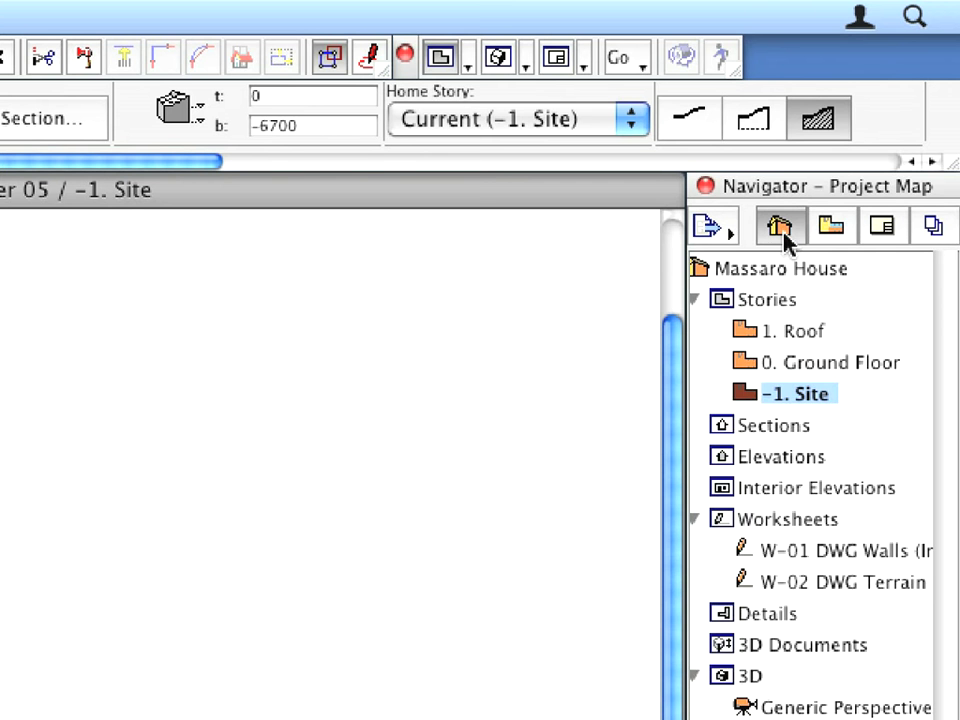
left_click(843, 583)
right_click(876, 590)
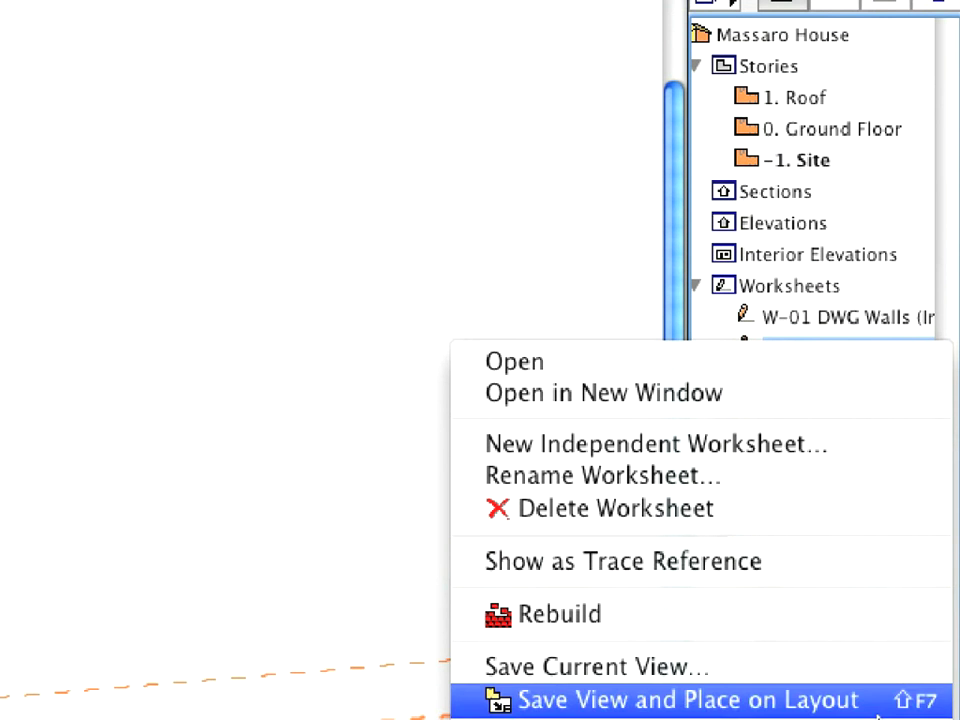
left_click(905, 562)
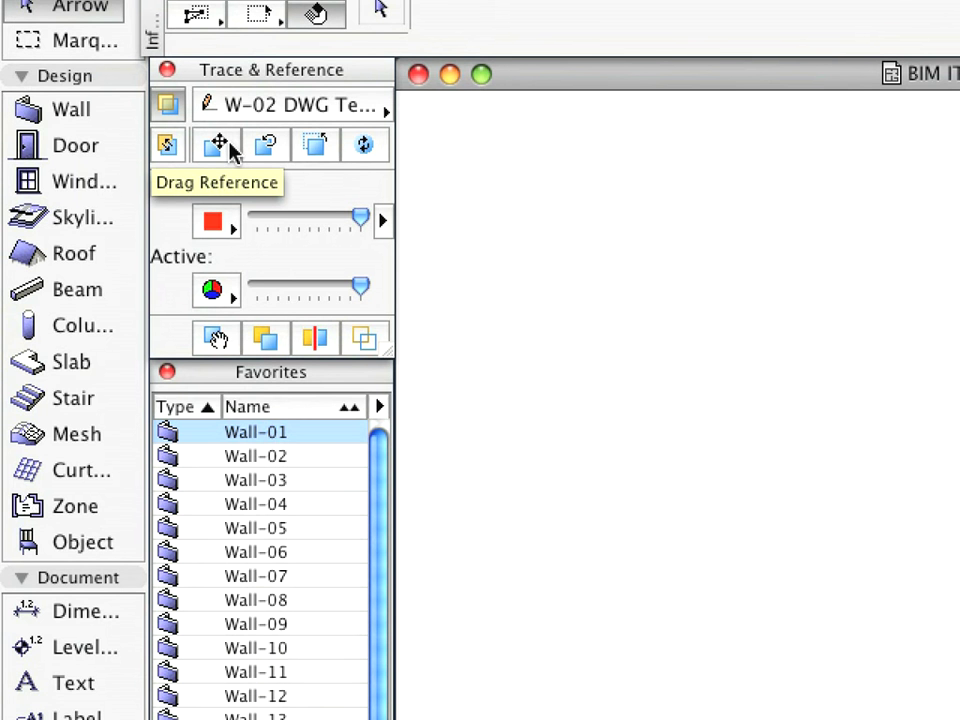
Drag the red terrain trace reference from a start point to its new position
left_click(228, 146)
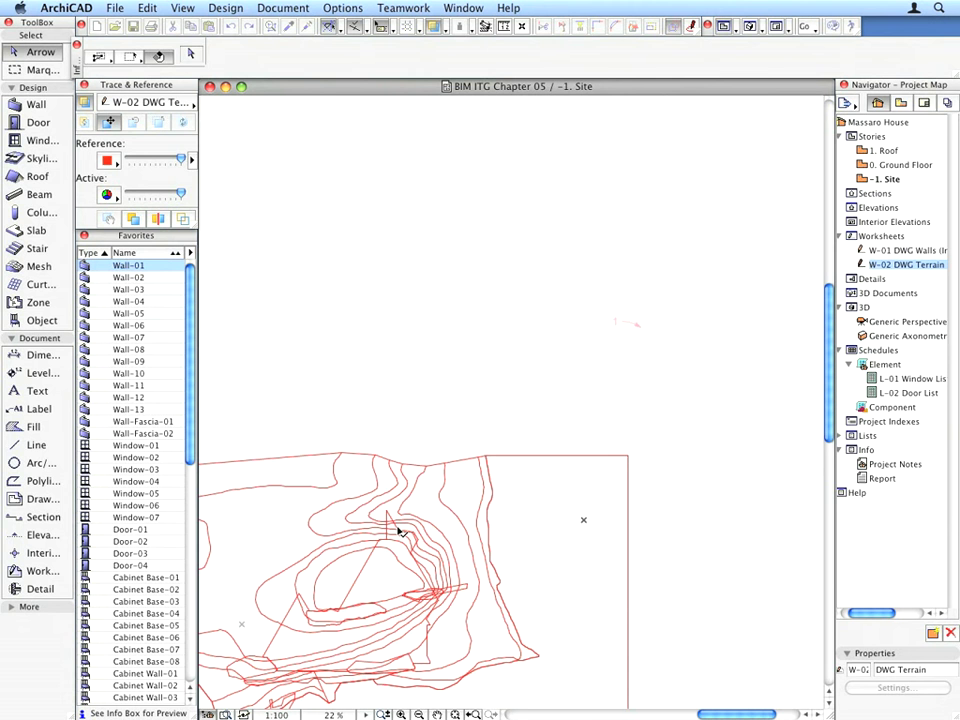
left_click(386, 511)
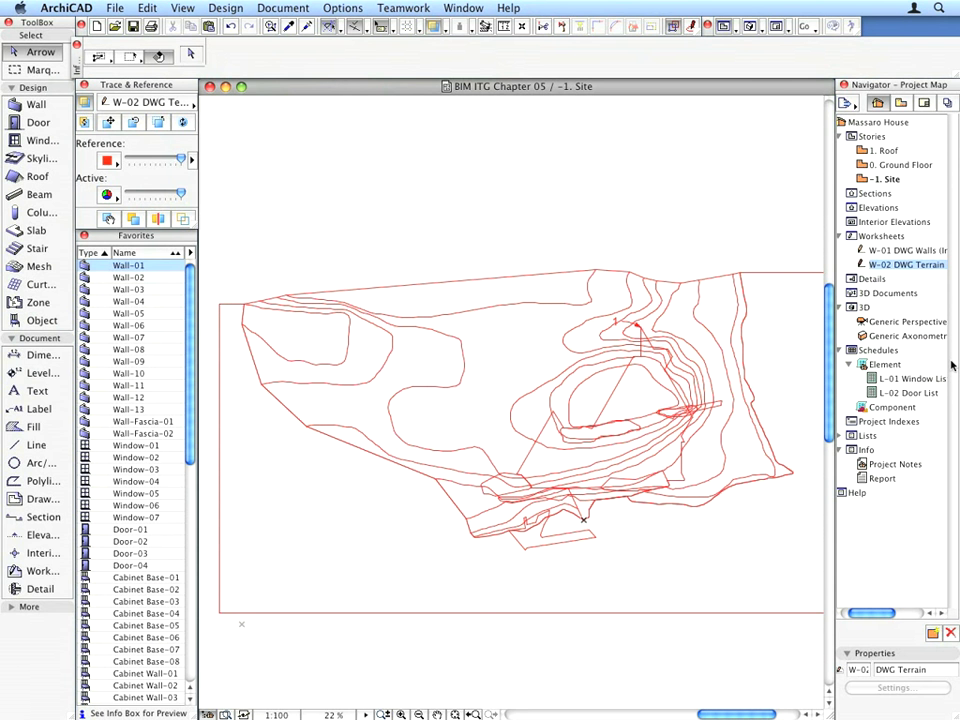
Open the 5.1.2 Mesh-01 view from the View Map
left_click(900, 103)
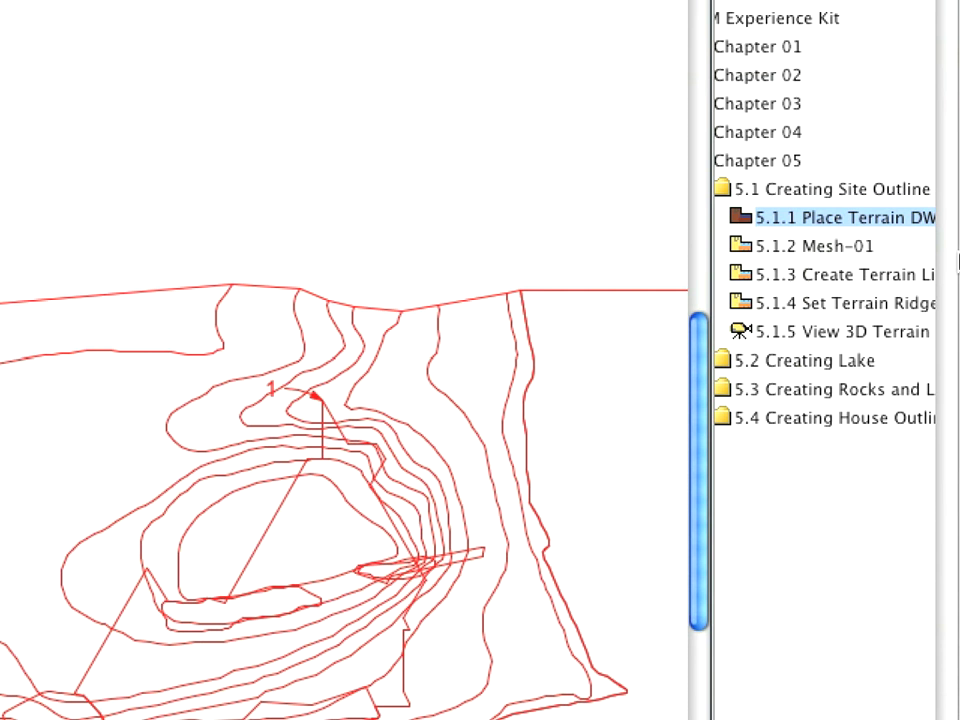
left_click(861, 246)
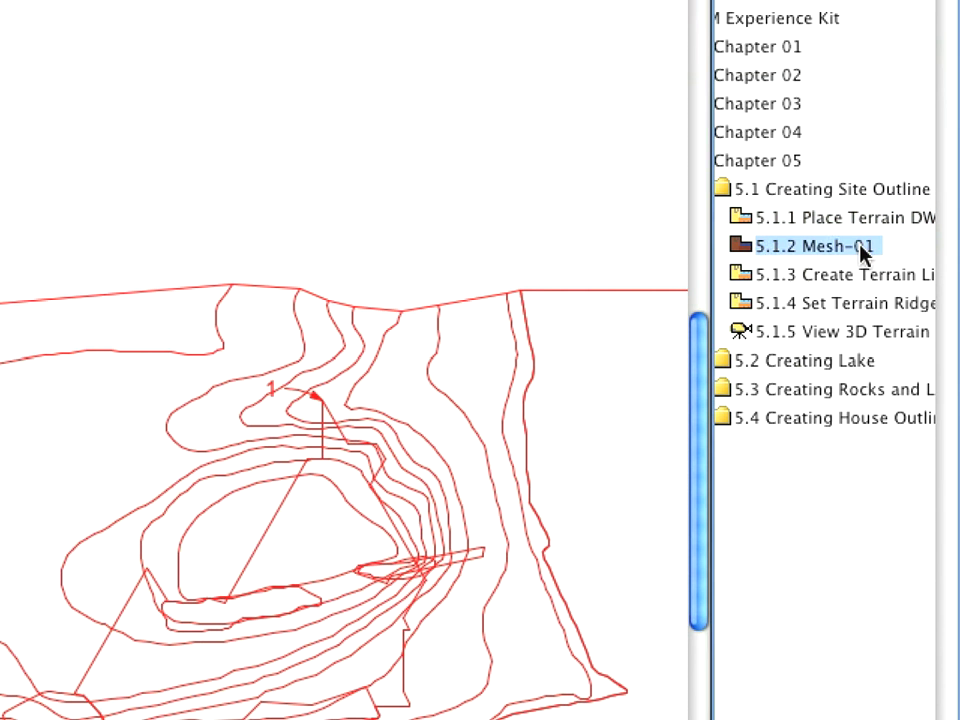
double_click(861, 246)
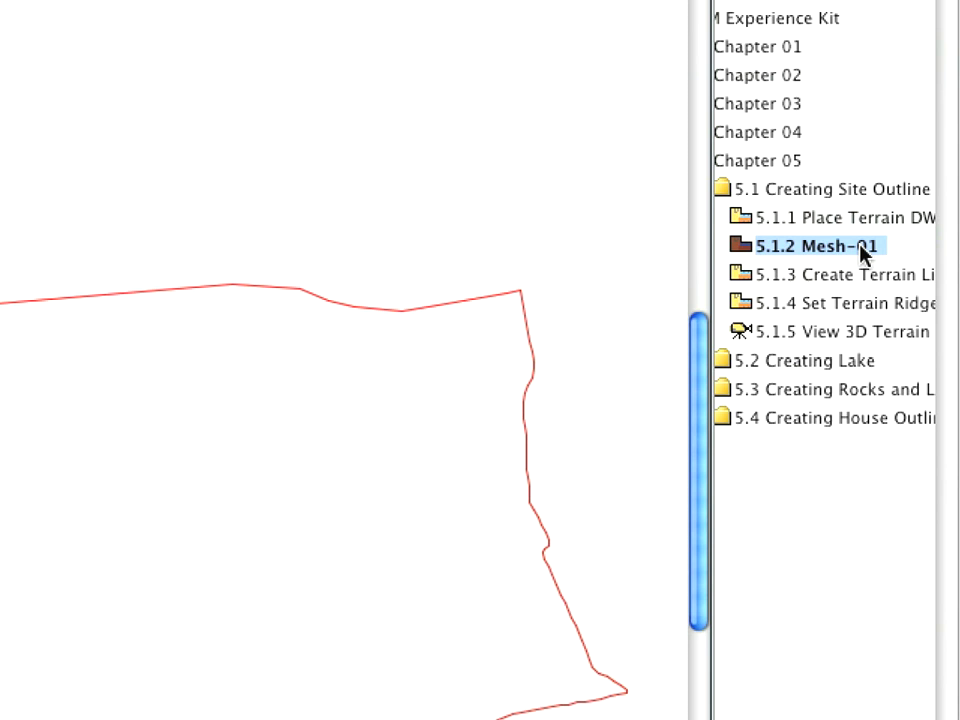
Trace a Mesh-01 favorite mesh along the red site outline and bring up mesh point height editing
left_click(30, 274)
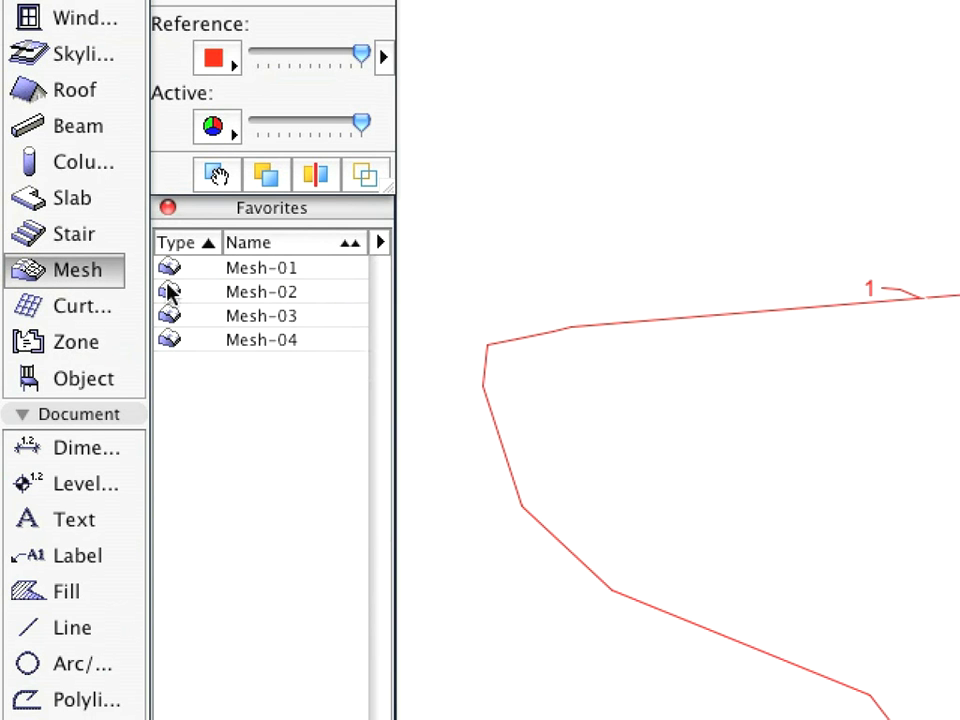
left_click(300, 268)
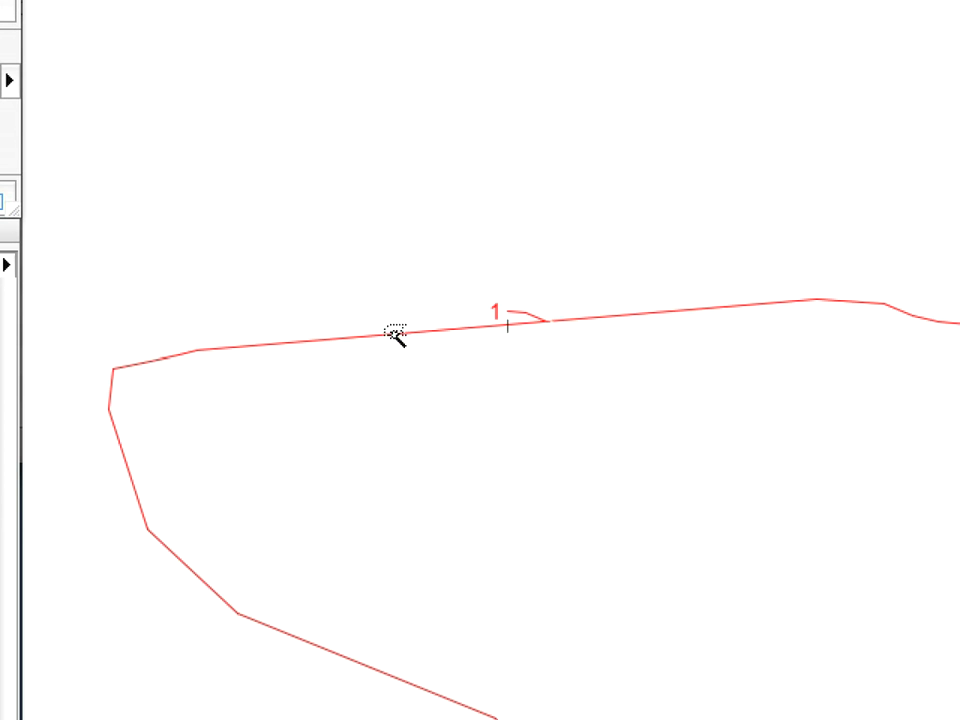
left_click(395, 333)
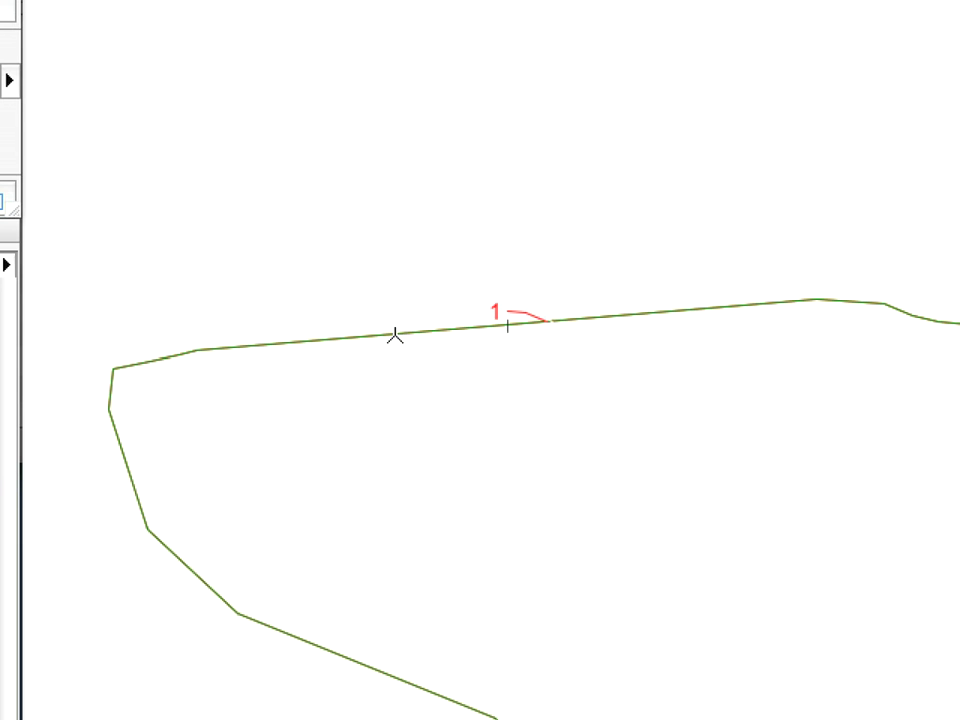
left_click(313, 350)
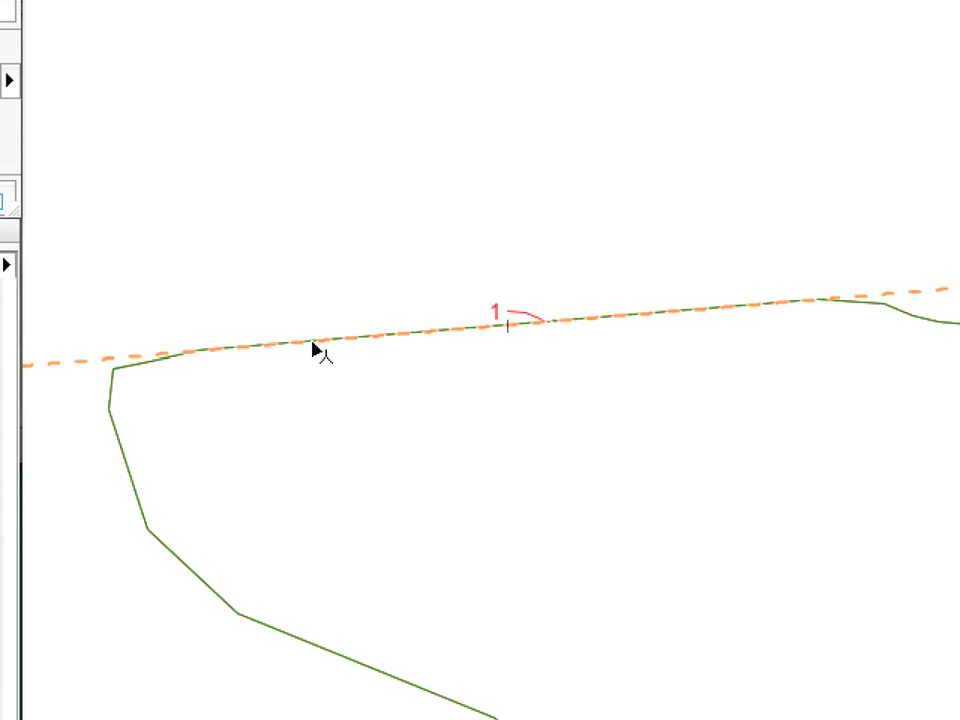
left_click(197, 345)
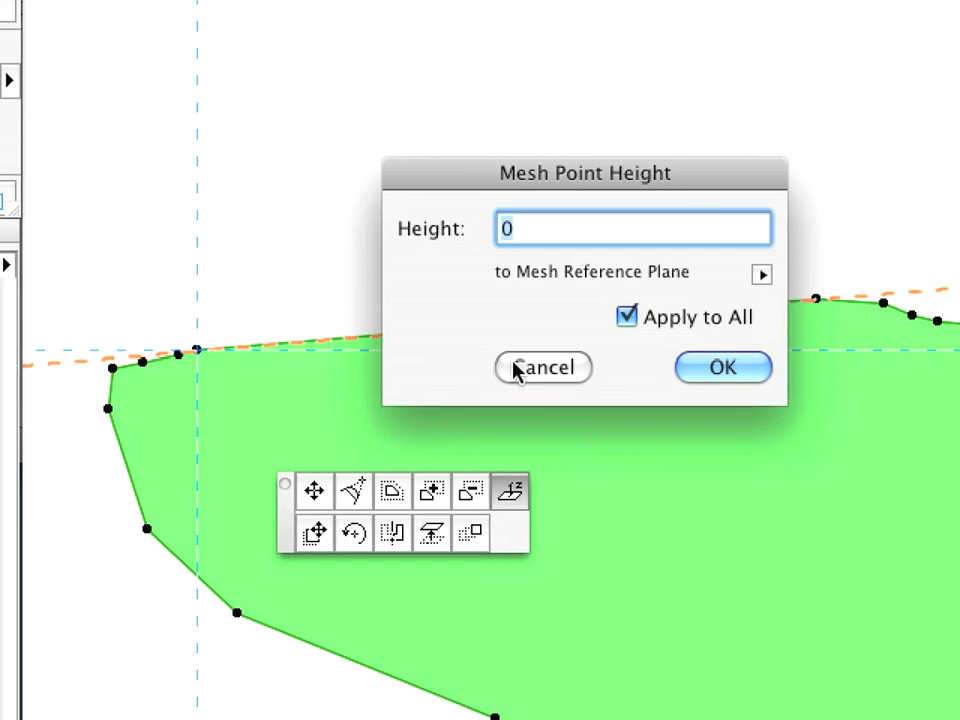
Set all mesh points to height -4500 with Apply to All
key("BackSpace")
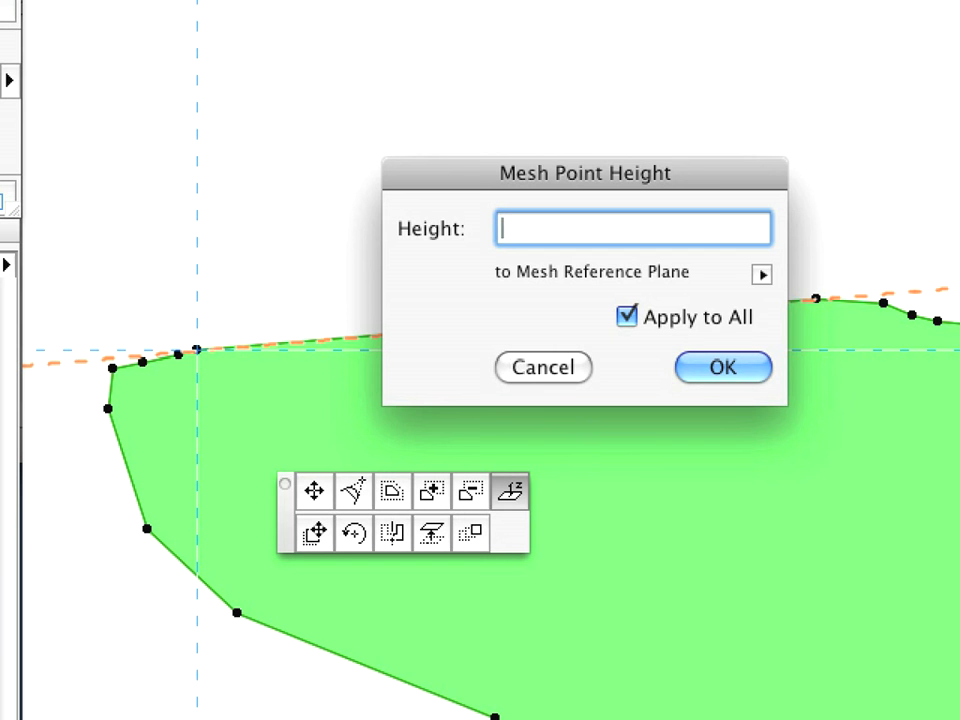
type("-4500")
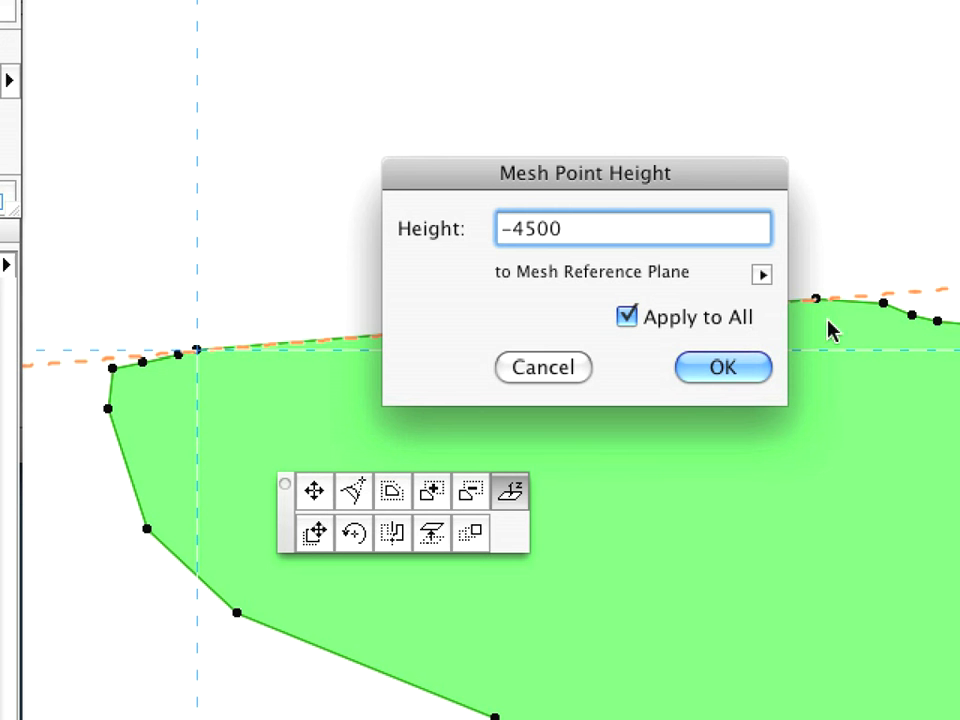
left_click(752, 374)
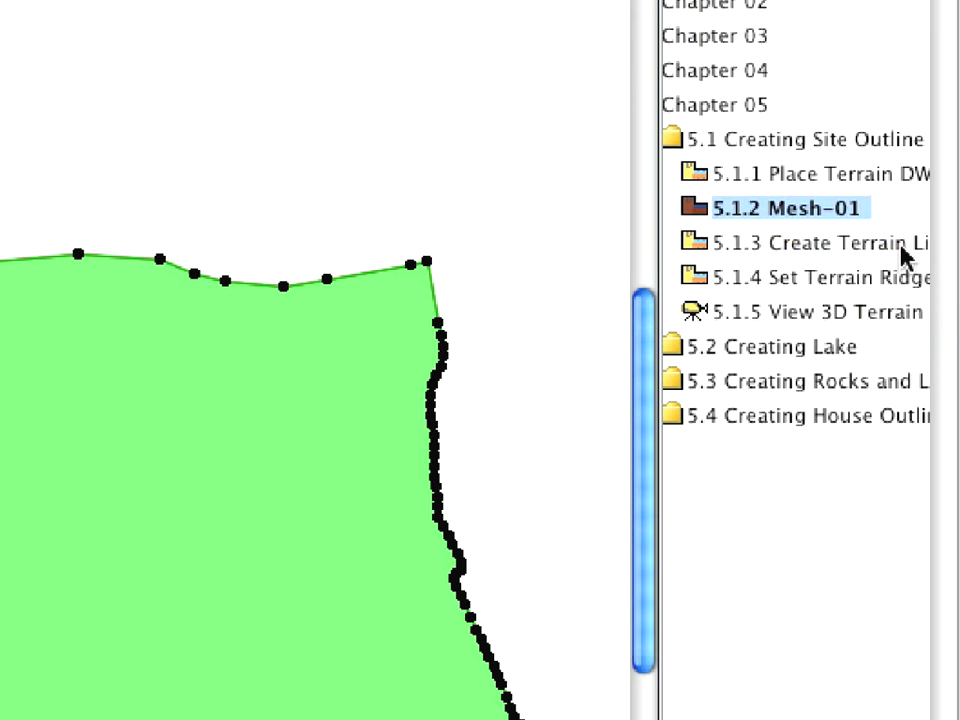
Open the 5.1.3 Create Terrain view showing contour lines 1–13 over the mesh
left_click(903, 250)
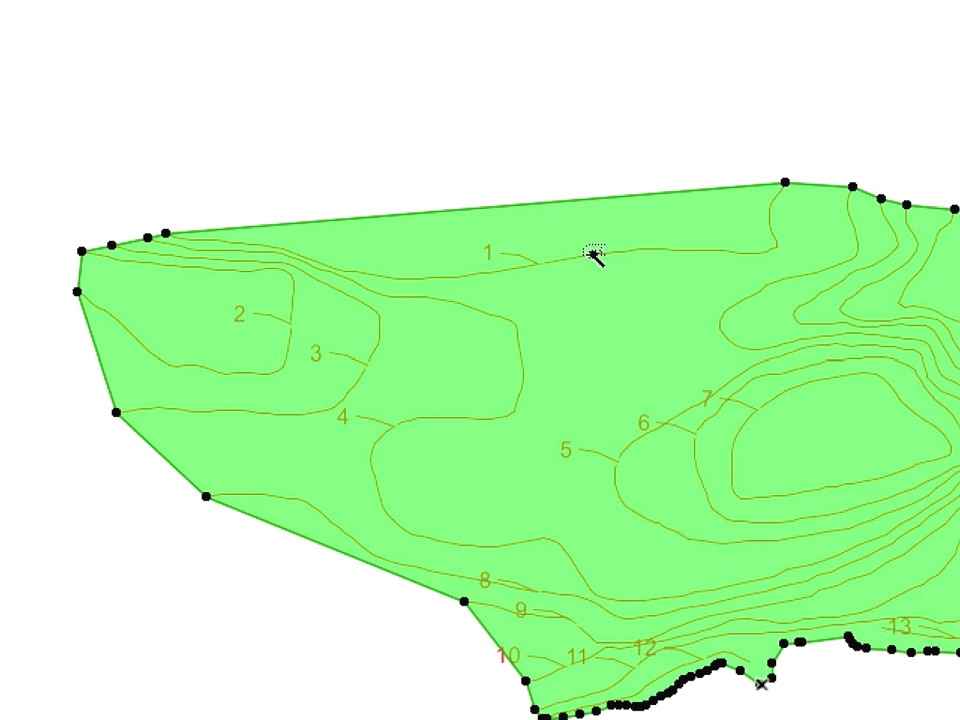
Add mesh points fitted to user ridges along contours 1, 2, 3 and 4
left_click(594, 256)
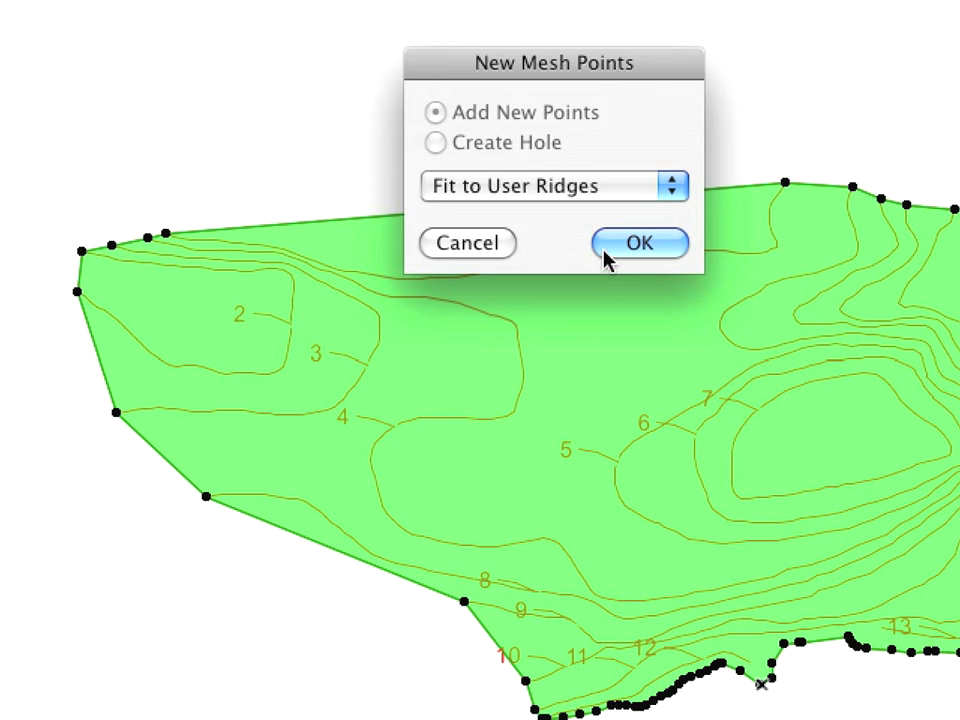
left_click(604, 252)
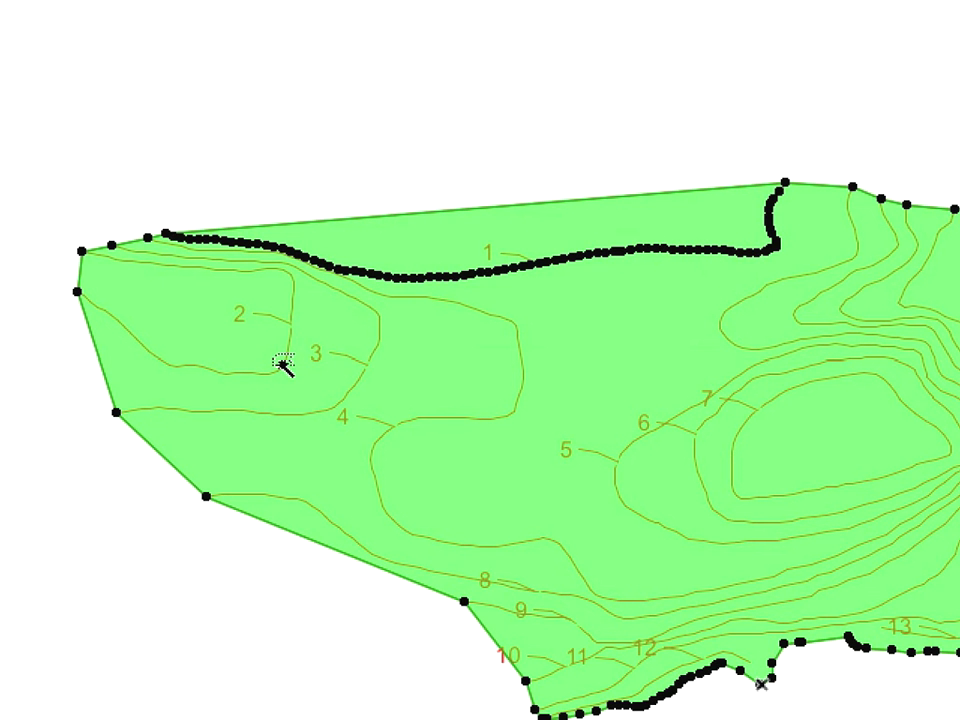
left_click(284, 364)
left_click(628, 249)
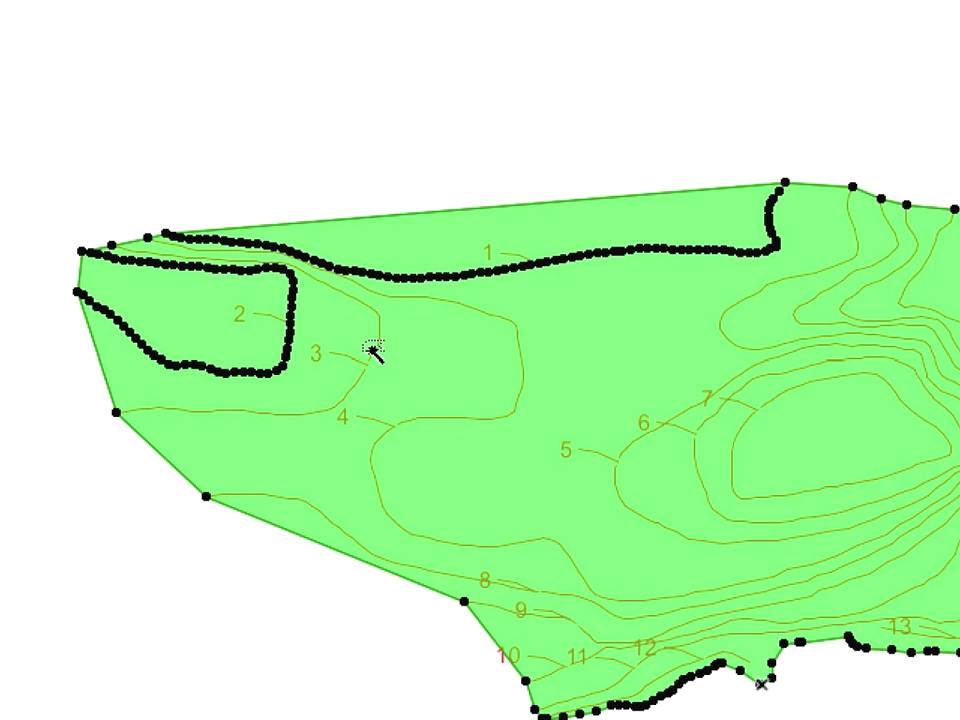
left_click(374, 352)
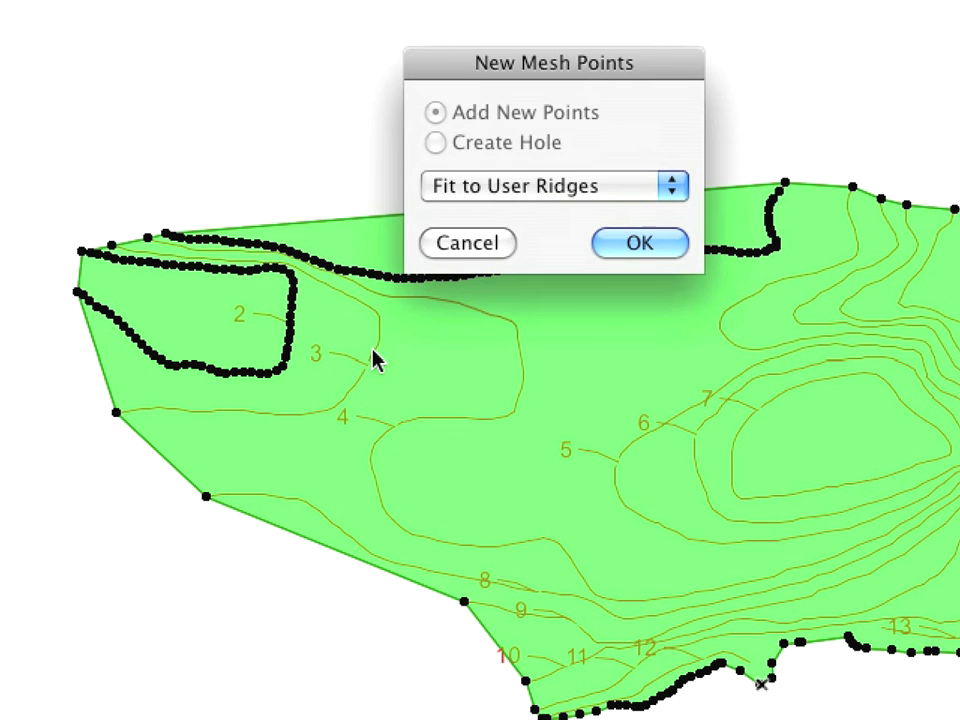
left_click(649, 242)
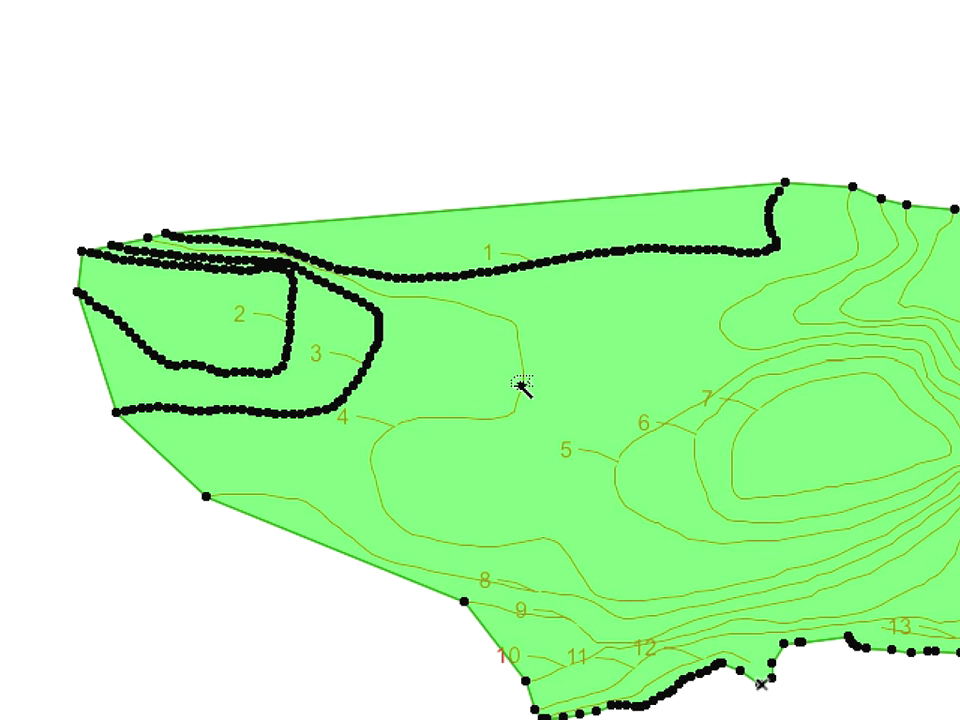
left_click(520, 383)
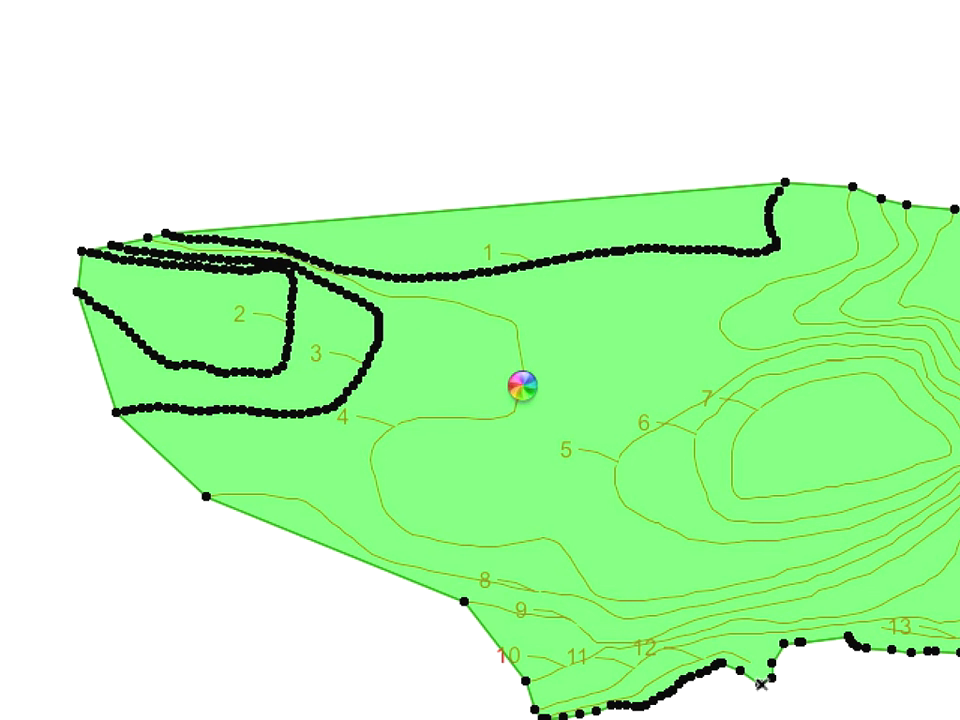
left_click(634, 252)
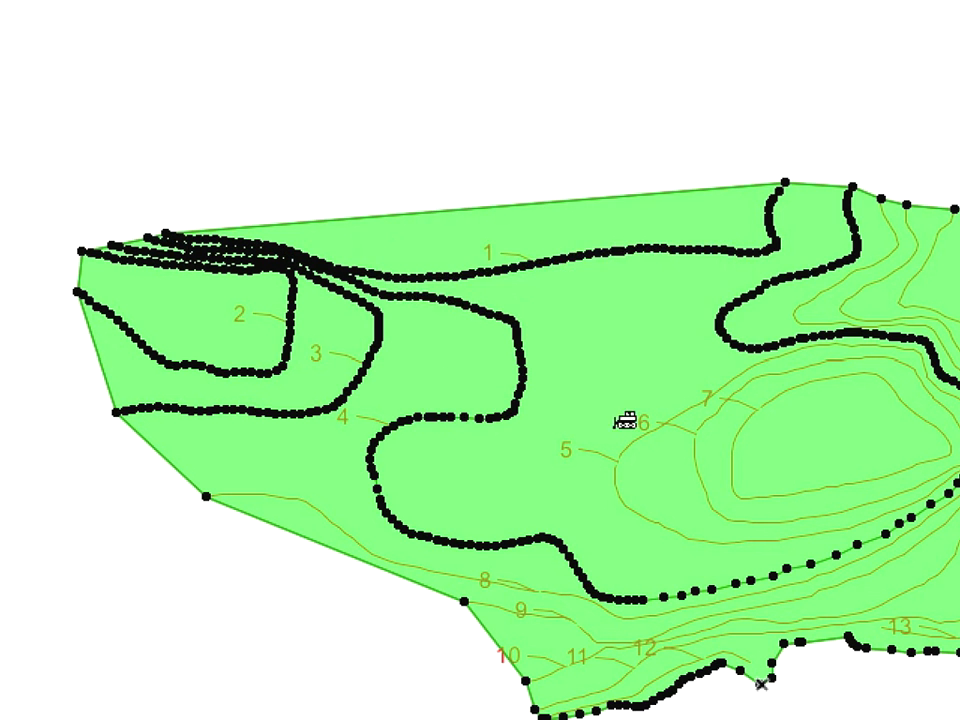
Add mesh points fitted to user ridges along contours 5, 6 and 7
left_click(636, 512)
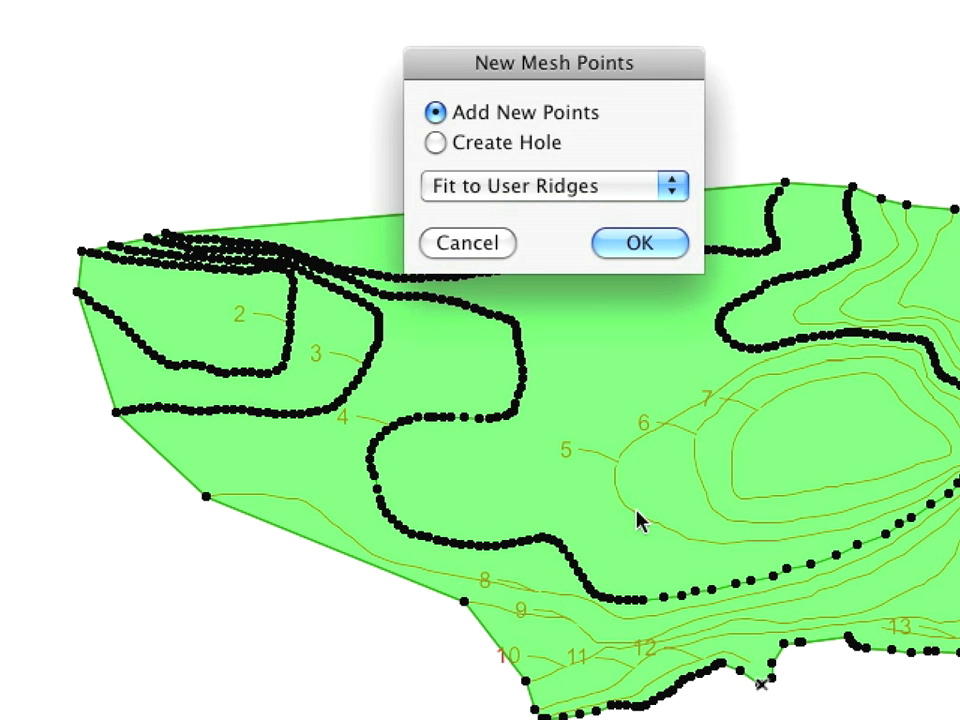
left_click(645, 250)
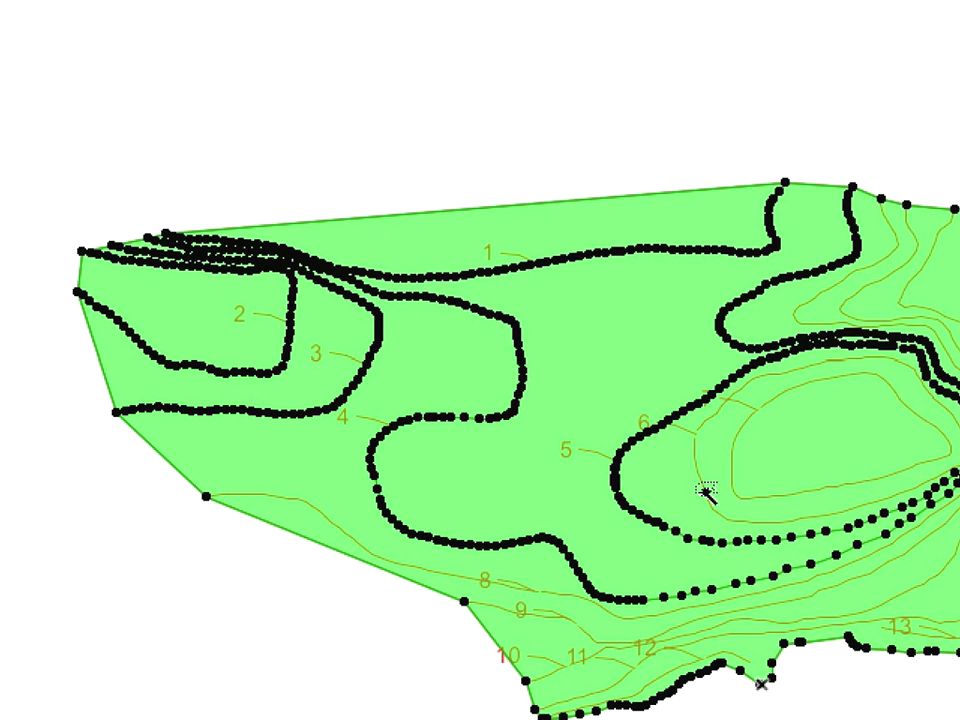
left_click(703, 492)
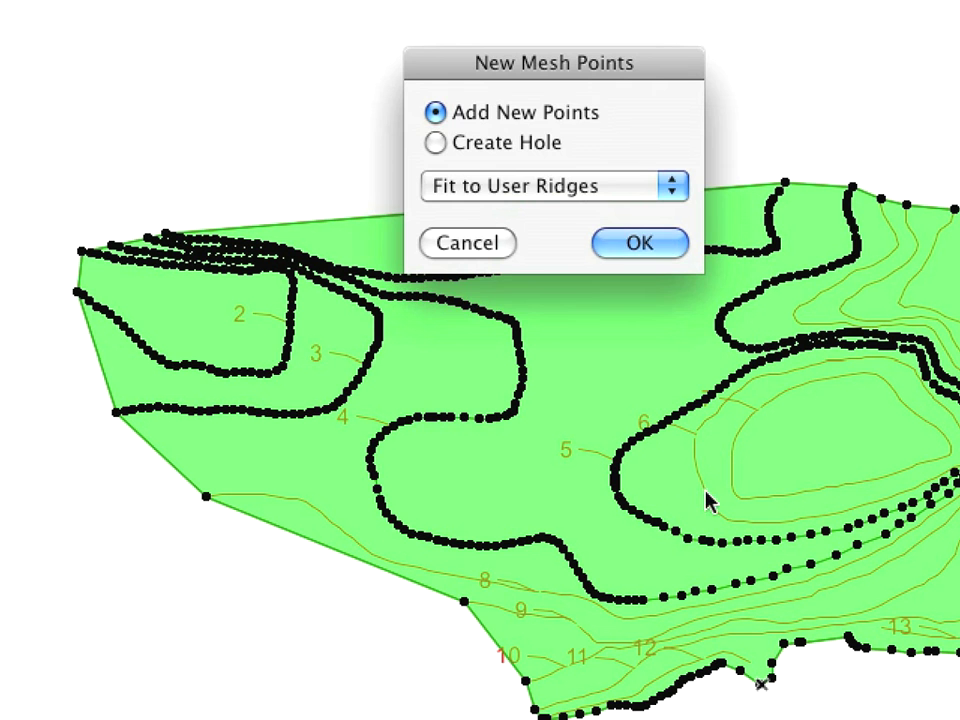
left_click(642, 245)
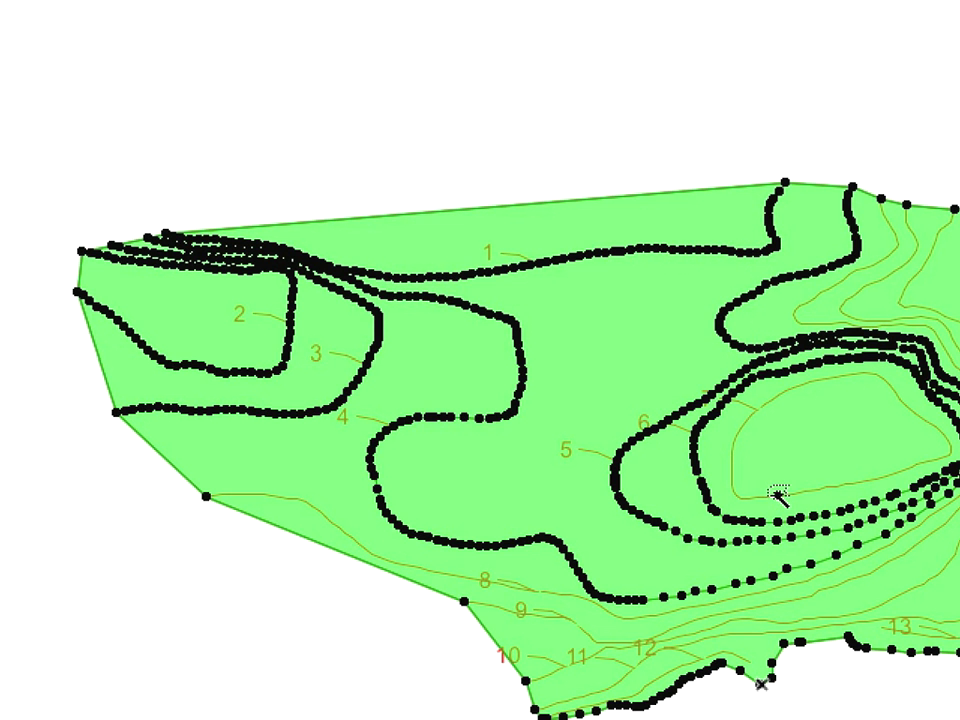
left_click(779, 496)
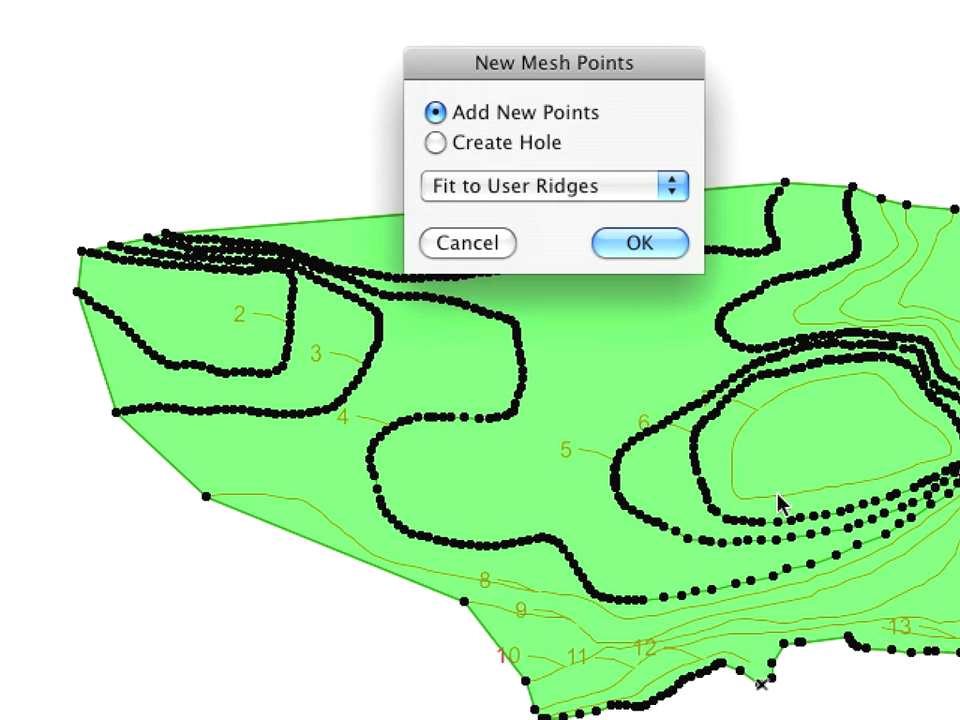
left_click(659, 258)
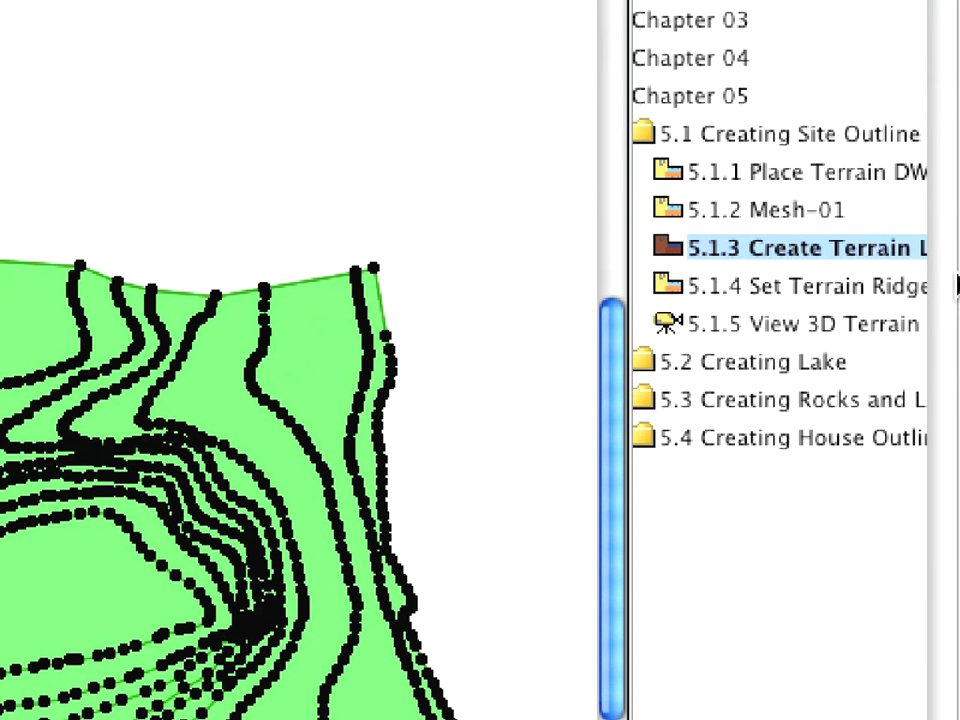
Open the 5.1.4 Set Terrain Ridges view and pick a mesh point on the 0 ridge
left_click(900, 286)
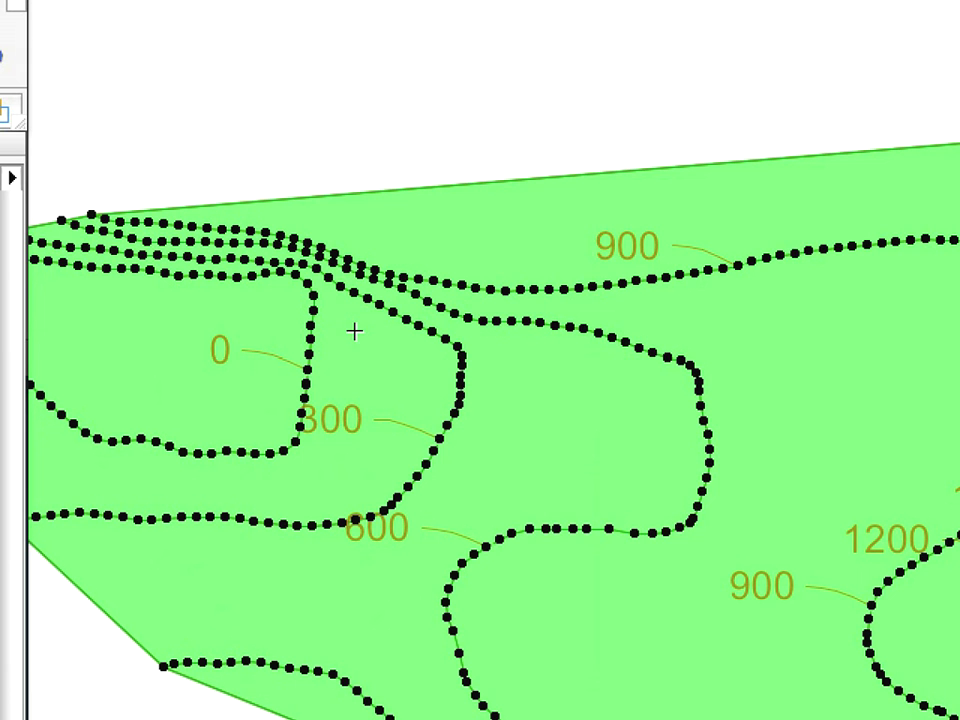
left_click(310, 356)
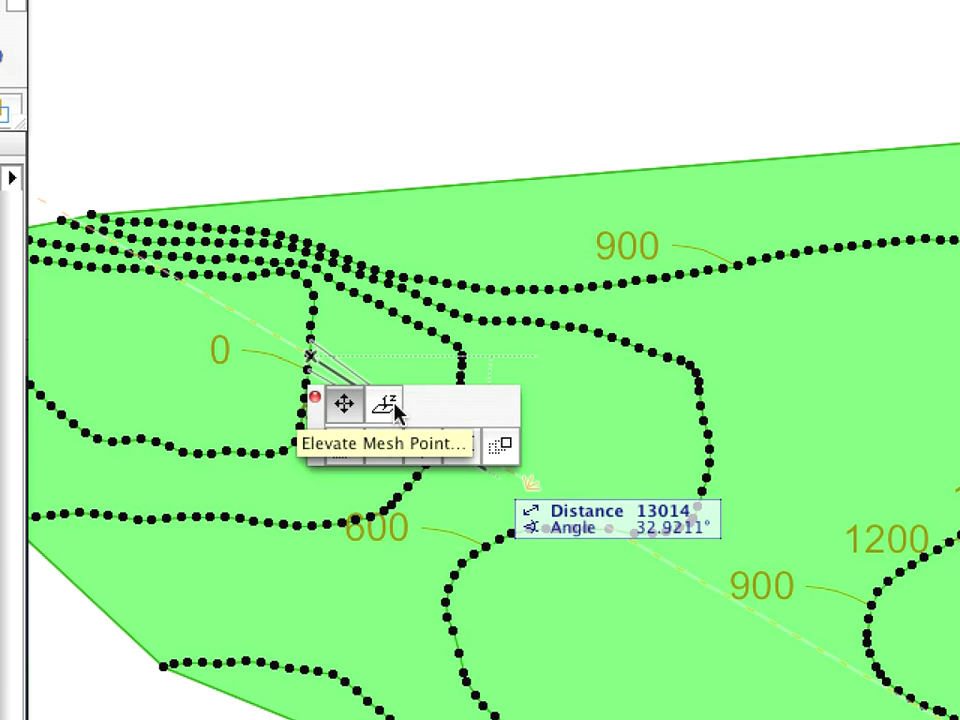
Elevate all points on the 0 ridge to height 0, applied to the whole ridge
left_click(387, 404)
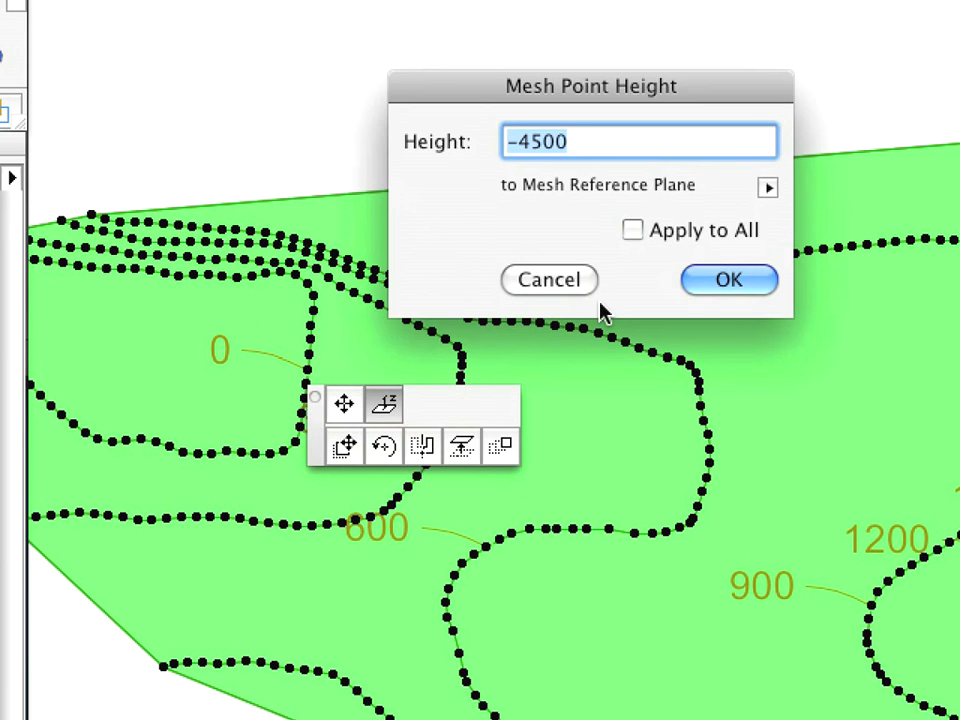
type("0")
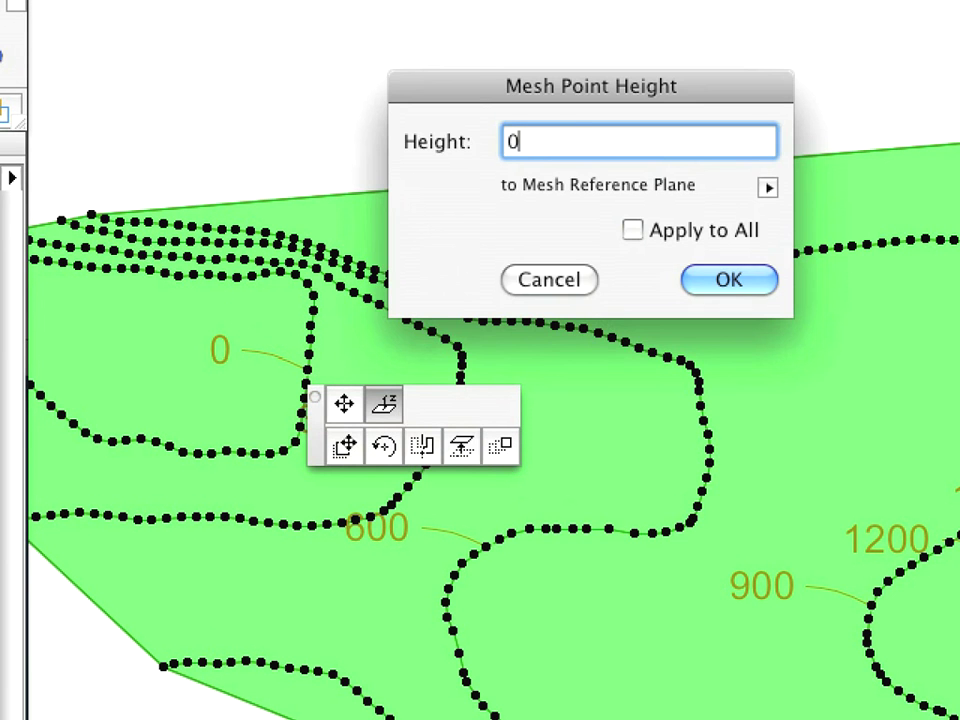
left_click(708, 233)
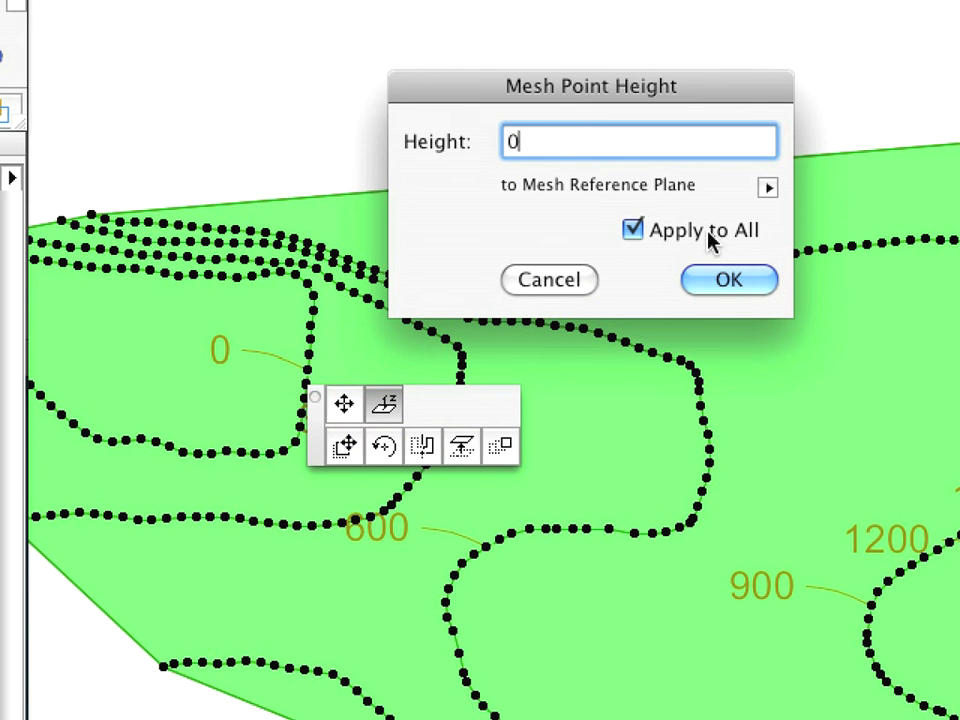
left_click(728, 281)
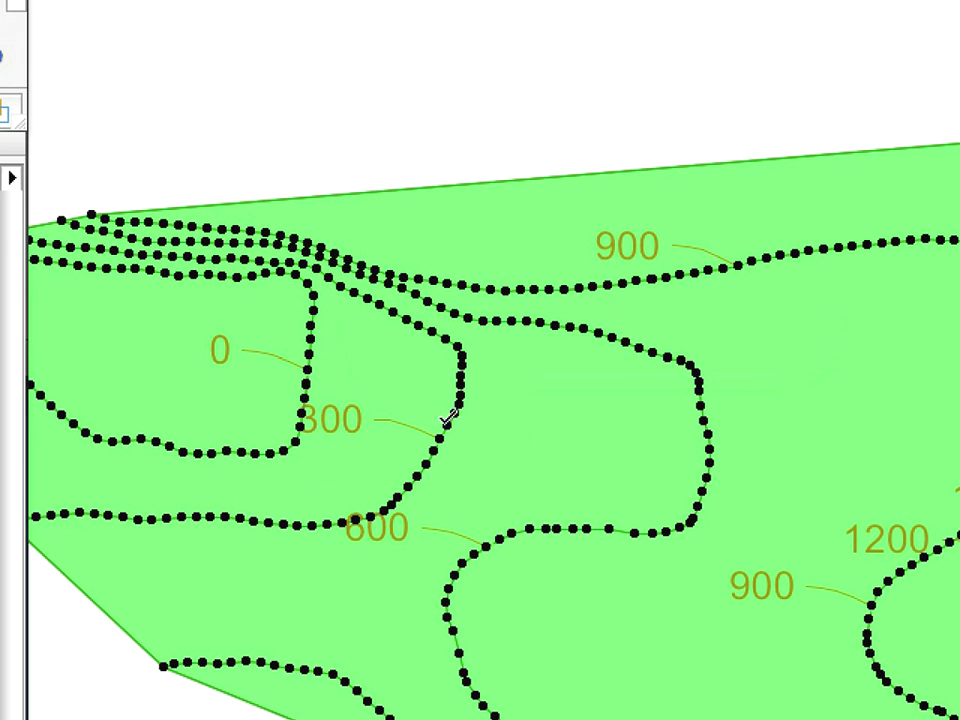
Raise the 300 and 600 ridges to heights 300 and 600
left_click(448, 422)
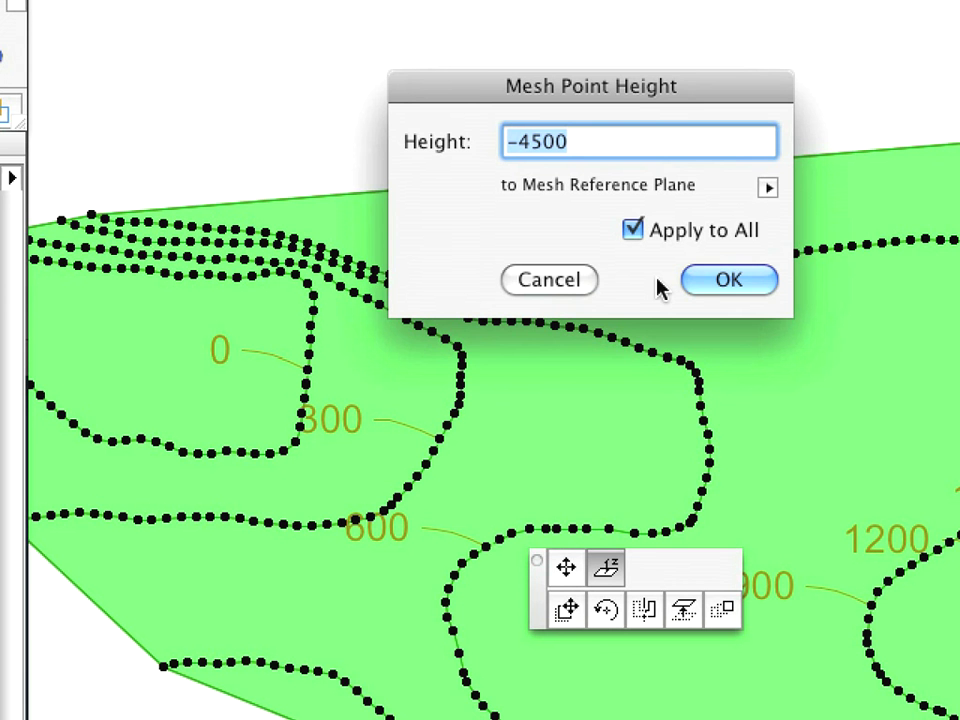
type("300")
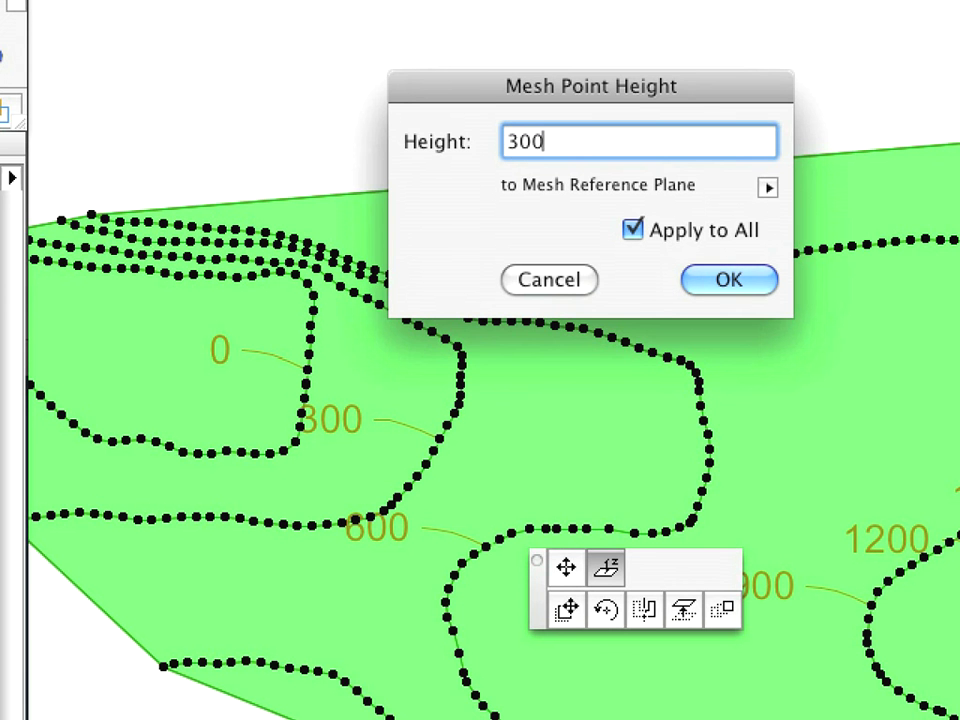
left_click(764, 284)
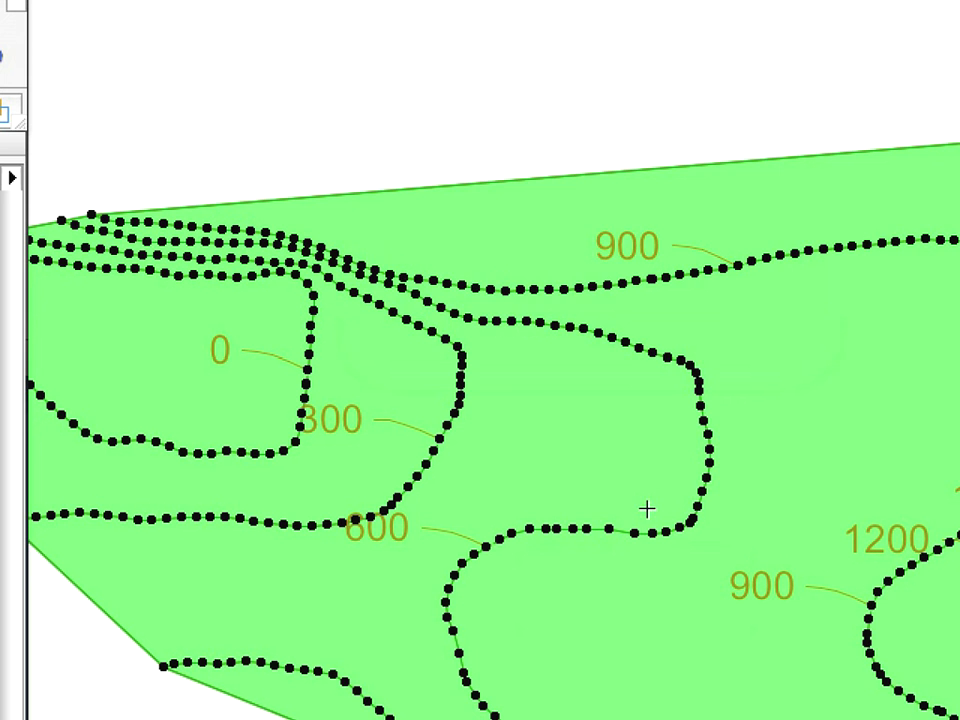
left_click(637, 527)
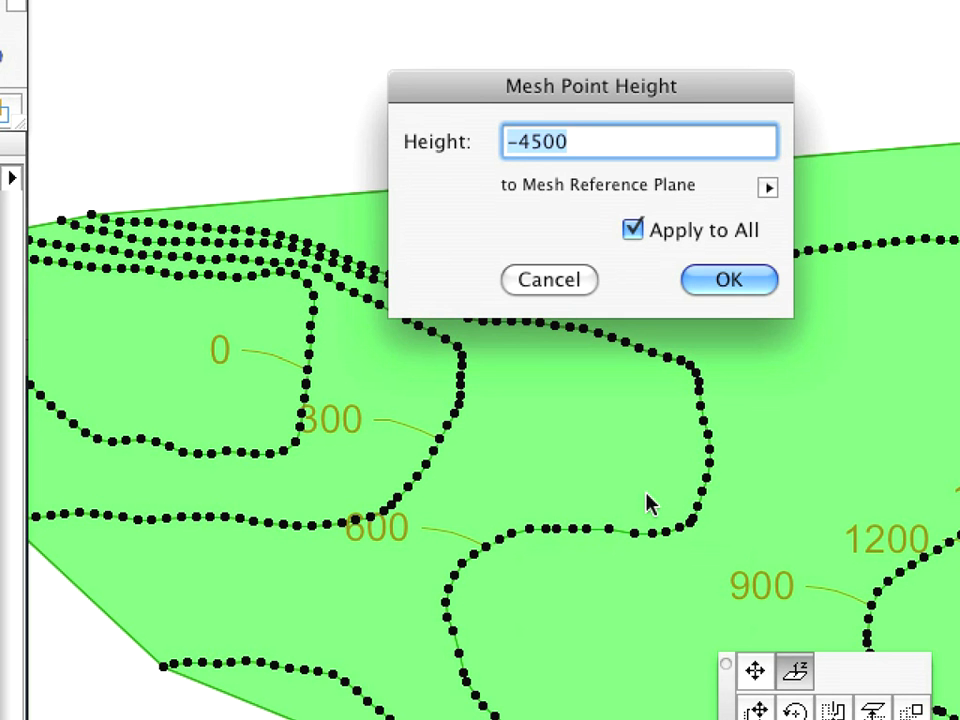
type("600")
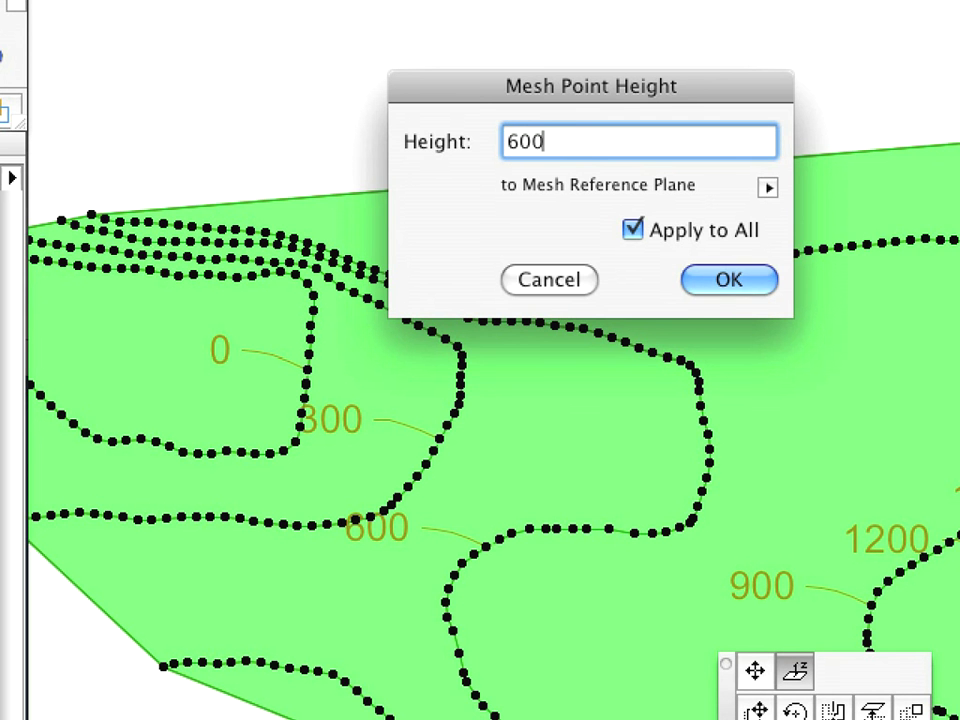
key("Return")
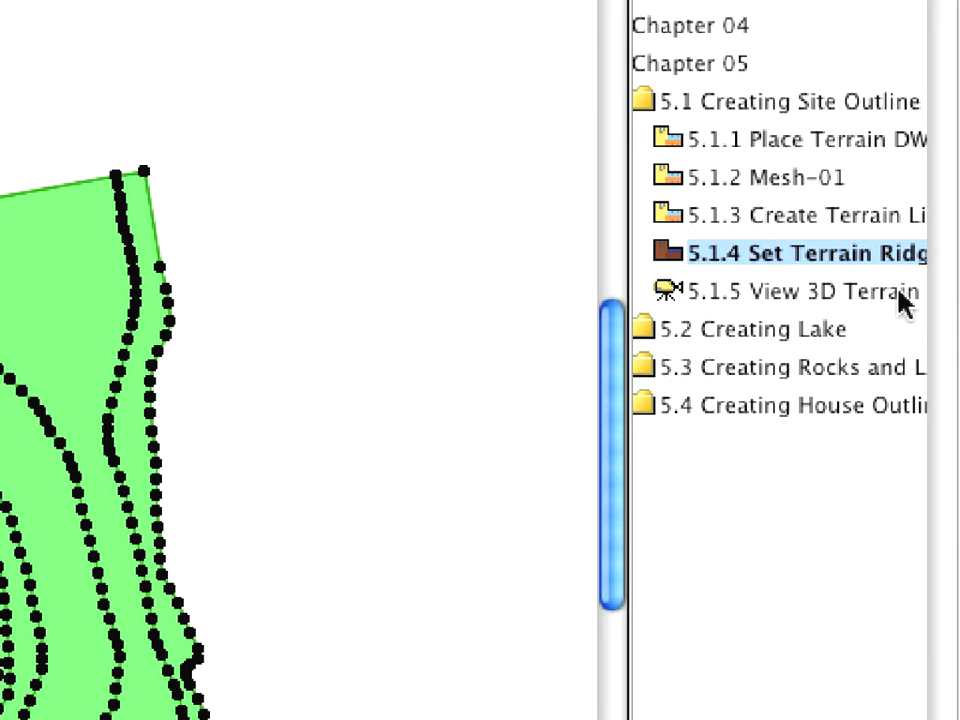
Open the 5.1.5 View 3D Terrain view to see the sloping mesh in 3D
left_click(905, 291)
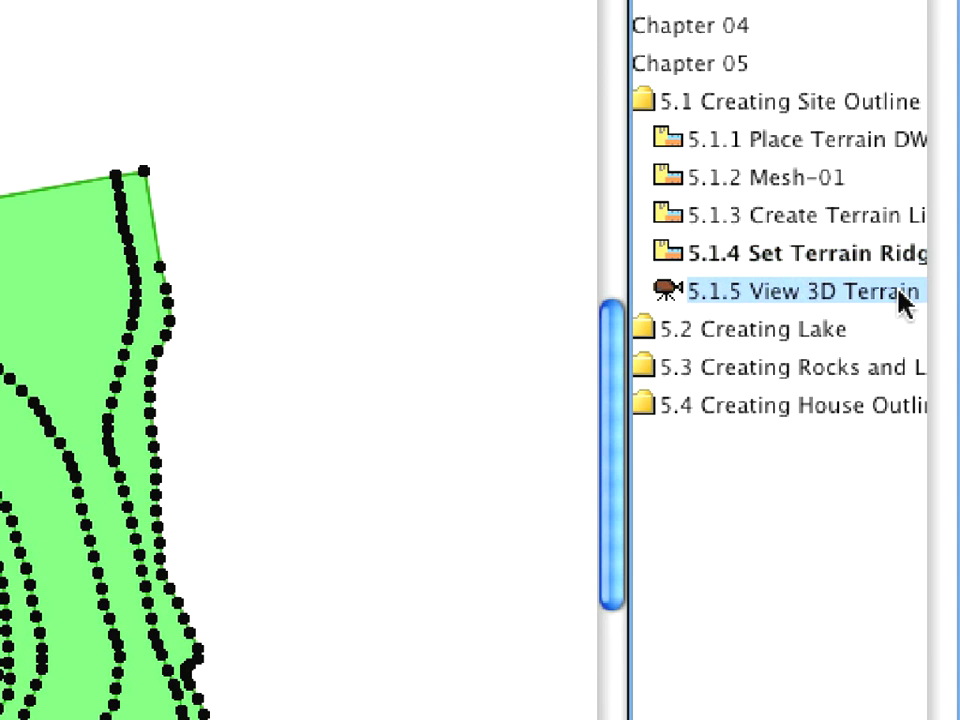